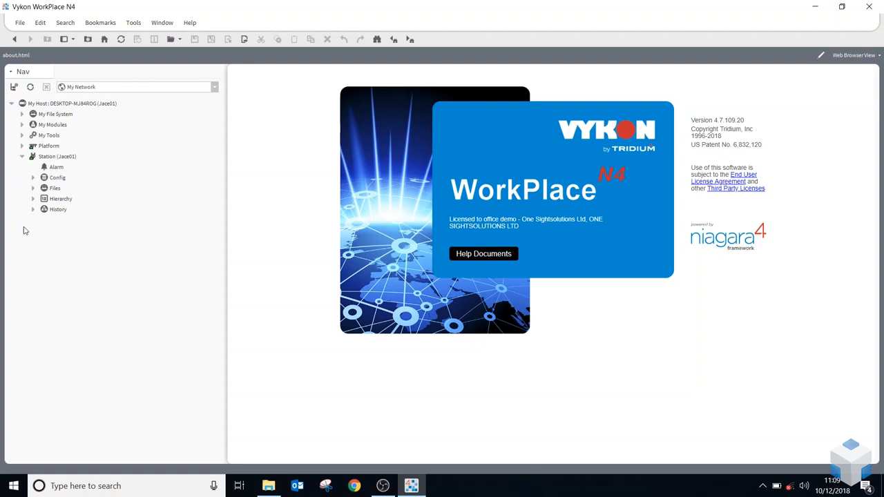
Open the Alarm database of the Jace01 station in its maintenance view.
click(41, 160)
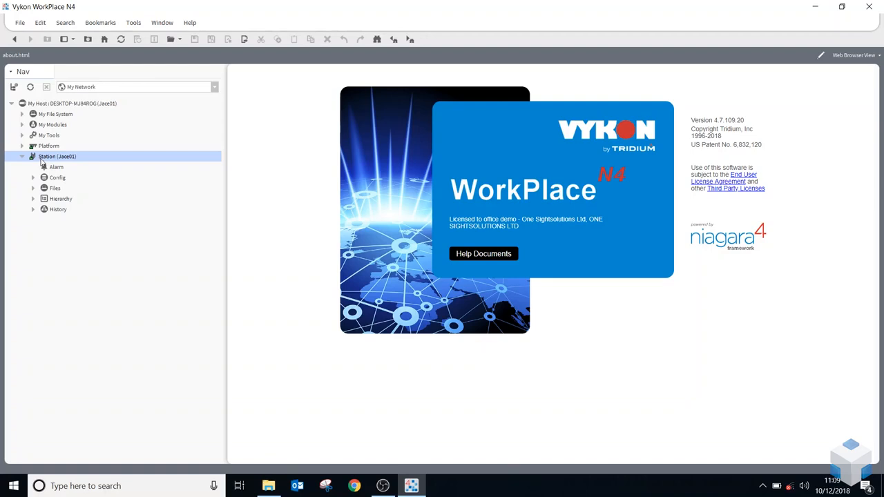
click(57, 168)
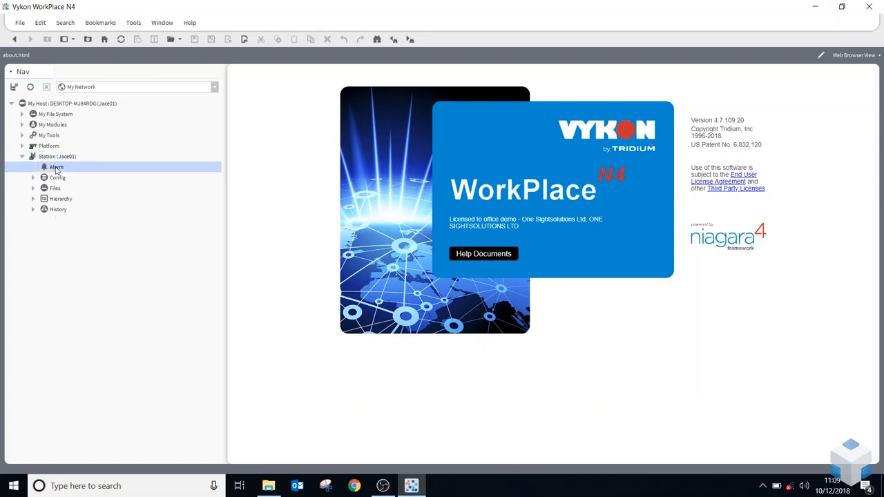
double_click(56, 167)
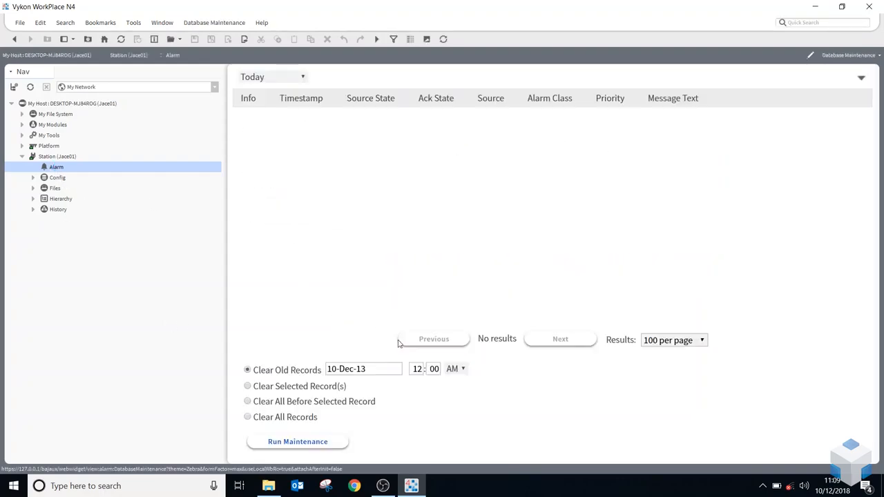
Look over the station's Config contents (Services, Drivers and Apps) and its Files node, leaving Config collapsed.
click(33, 178)
click(62, 178)
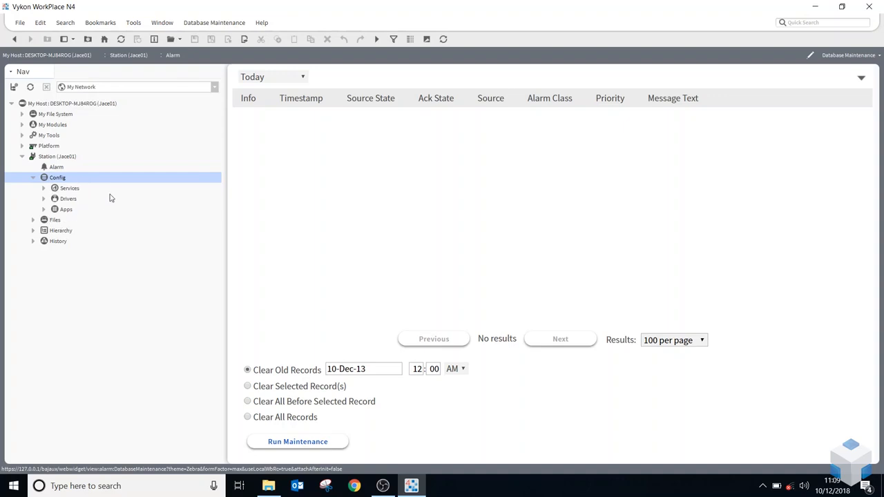
click(69, 189)
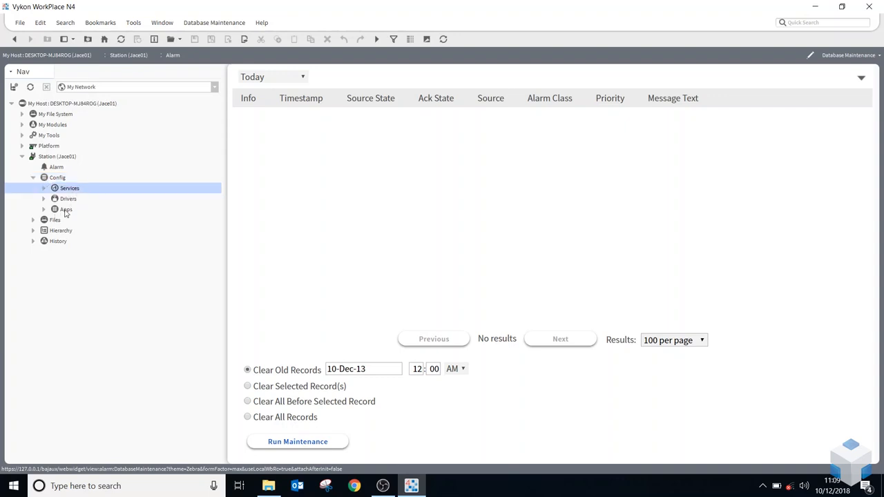
click(63, 211)
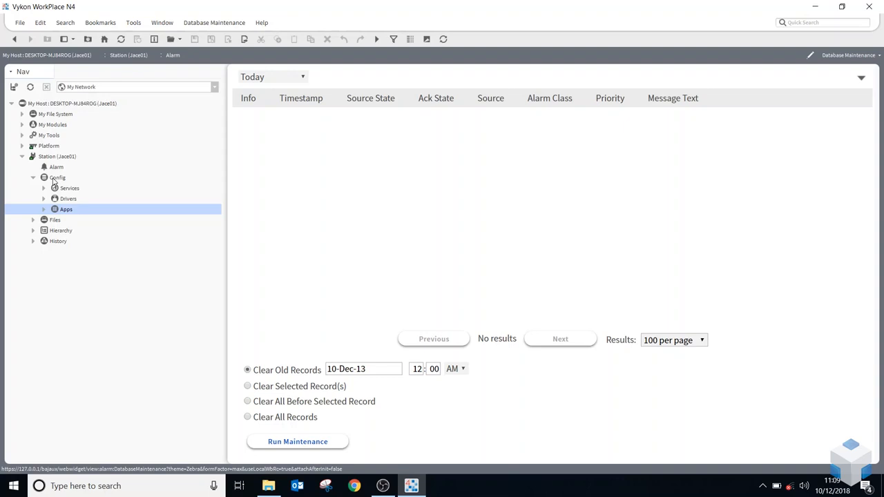
click(53, 221)
click(35, 177)
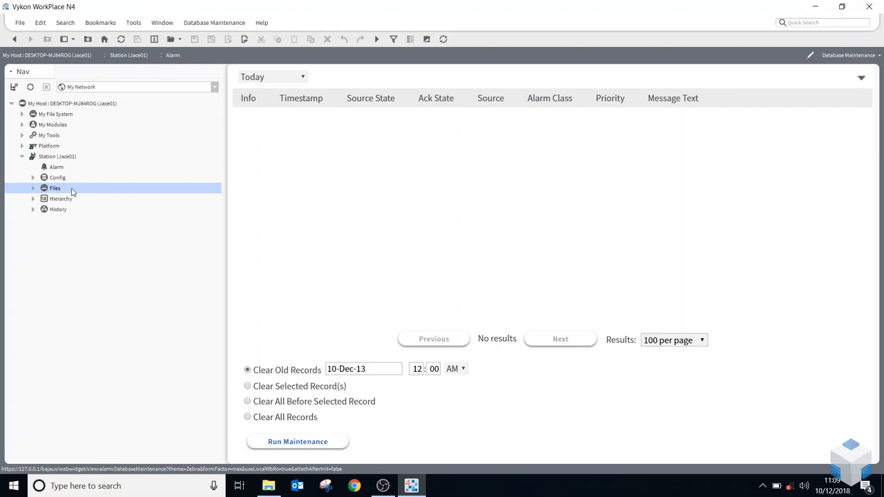
Examine the Jace01 logs AuditHistory and LogHistory in the station's History, and leave History collapsed.
click(32, 210)
click(44, 220)
click(65, 231)
click(84, 242)
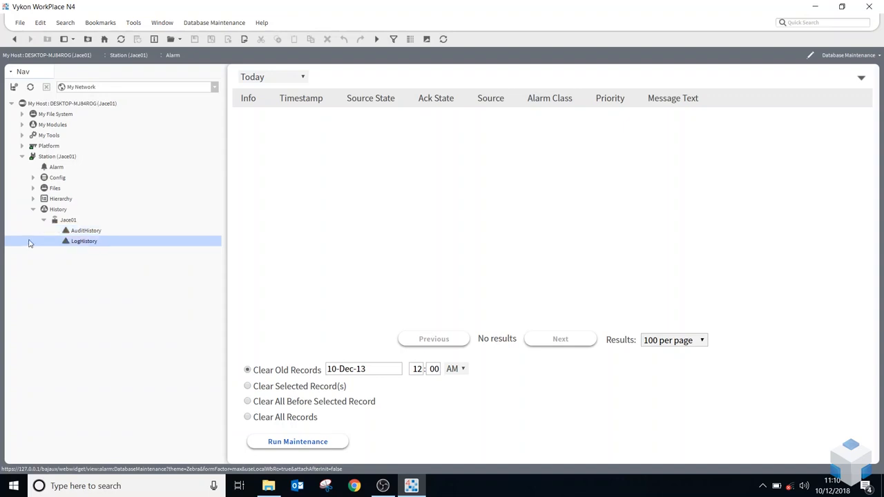
click(42, 220)
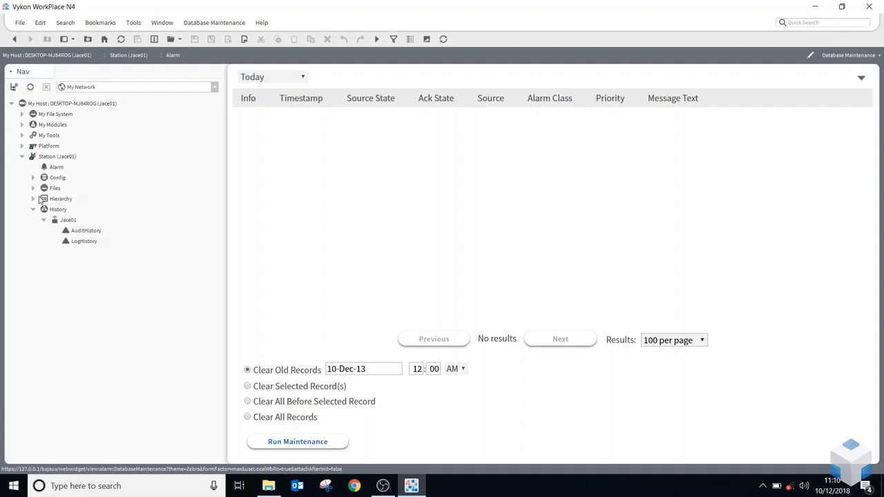
click(32, 209)
Check which views are available for the station's History node without opening one.
right_click(52, 210)
mouse_move(110, 217)
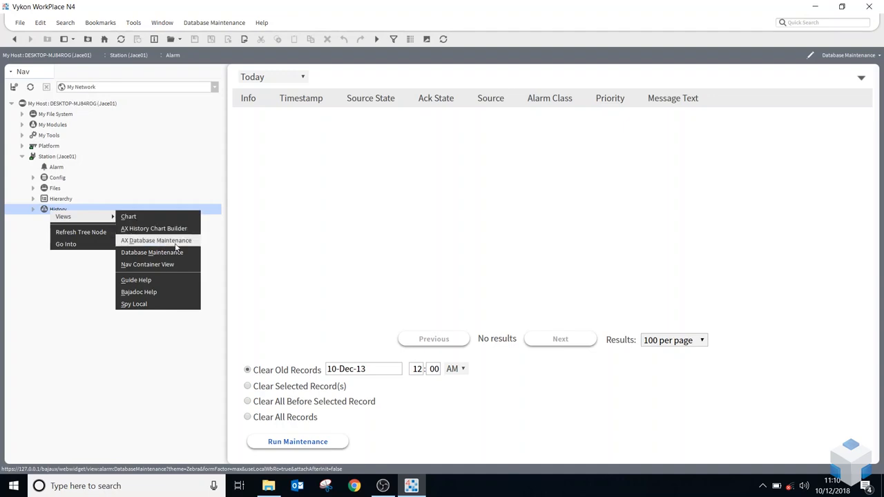
click(70, 304)
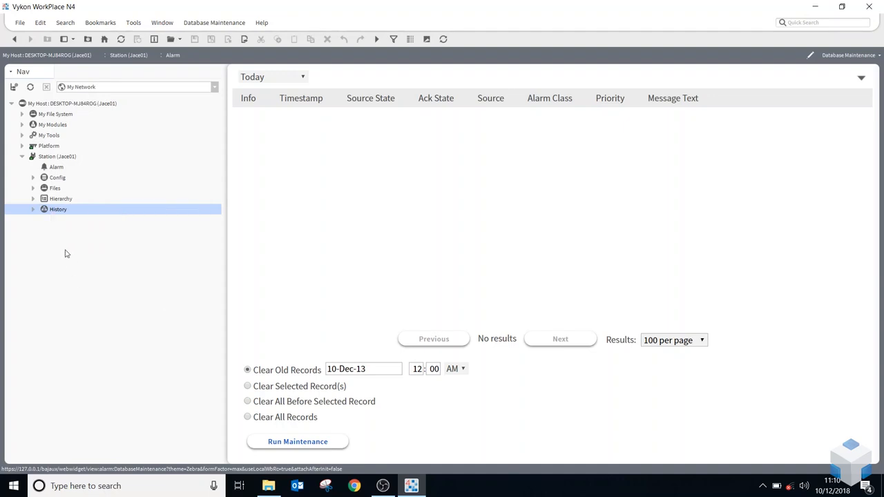
Create a new folder named Playground in the station's Config.
click(34, 177)
right_click(50, 179)
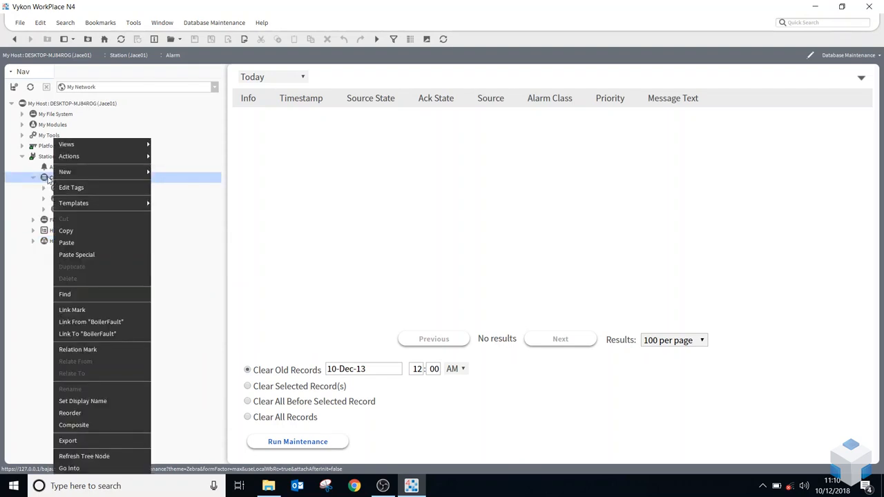
mouse_move(108, 174)
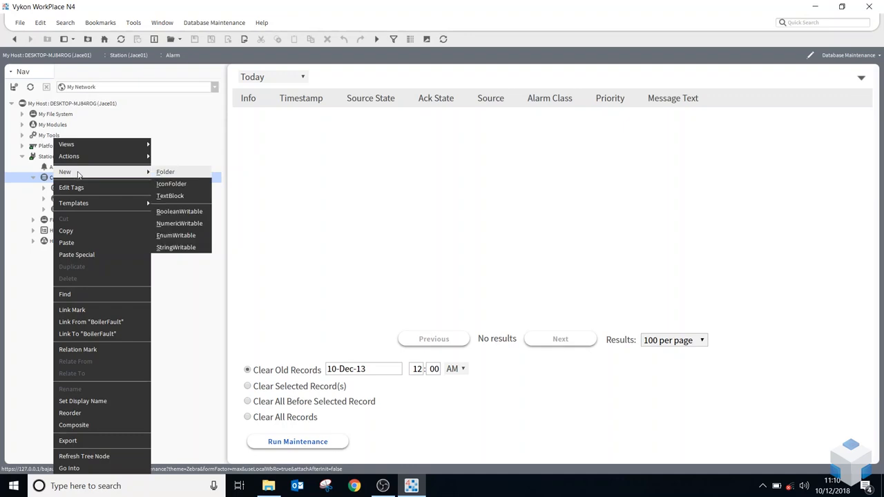
click(171, 178)
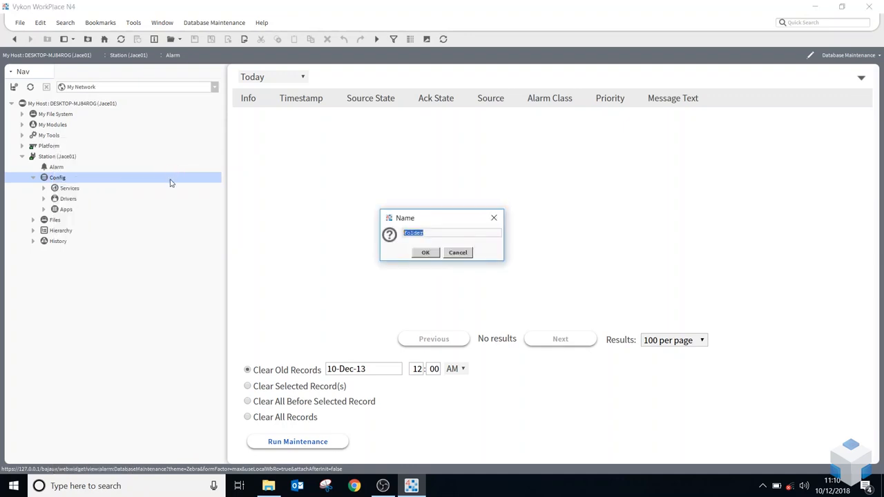
text(Pla)
click(425, 252)
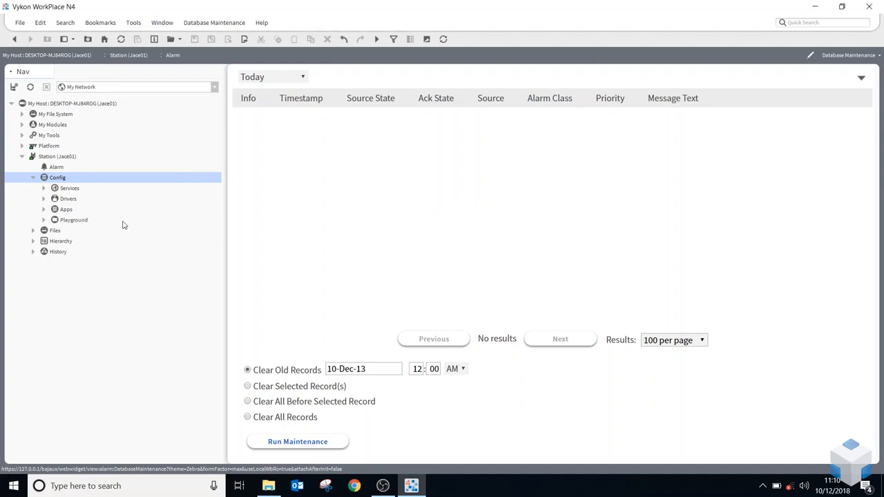
Open the Playground folder's wire sheet and check which other views the folder offers.
click(69, 220)
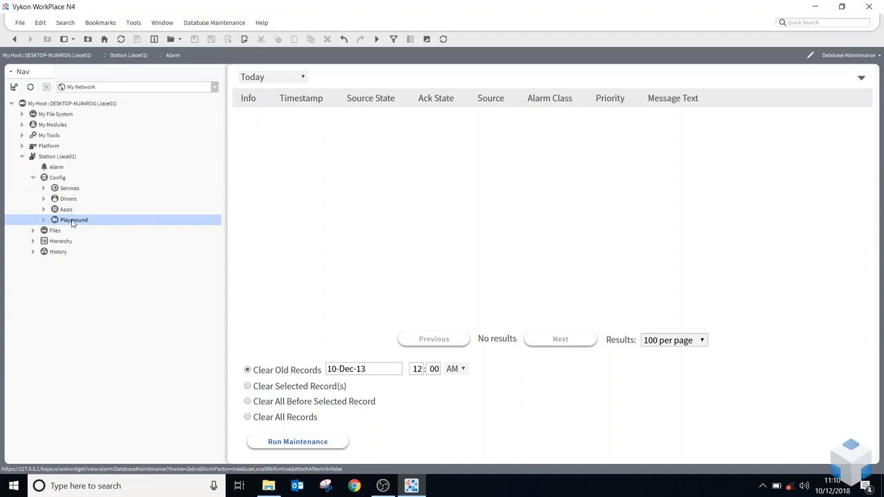
double_click(72, 222)
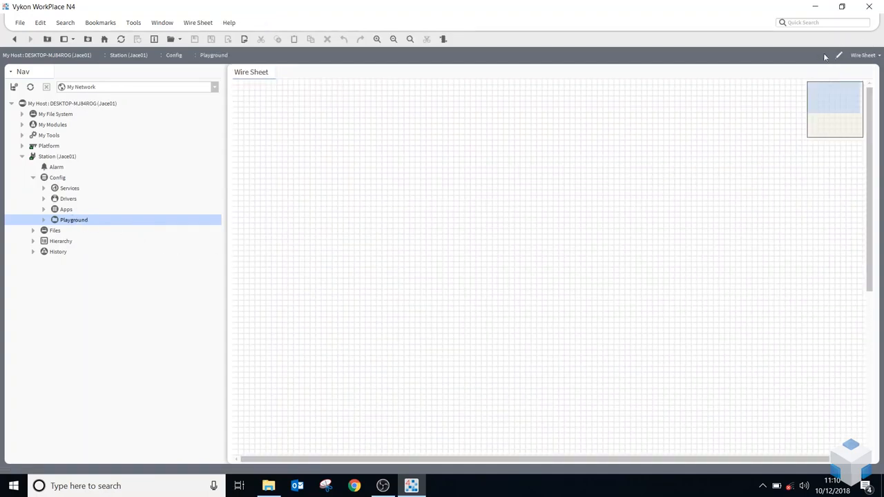
click(873, 57)
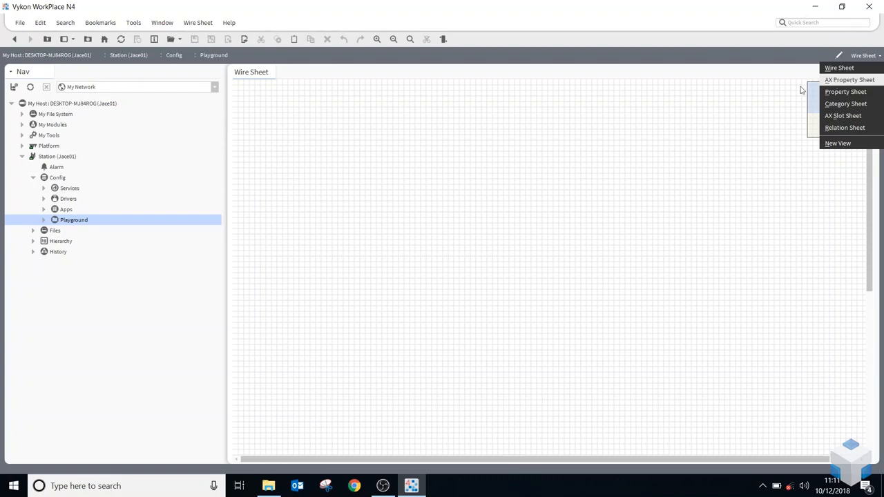
click(540, 158)
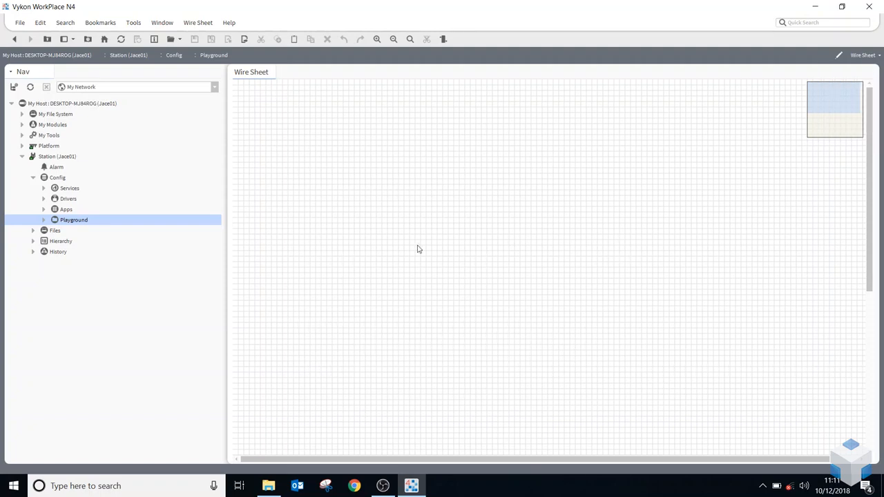
Add a BooleanWritable point named BoilerFault to the Playground wire sheet and widen its block.
right_click(326, 160)
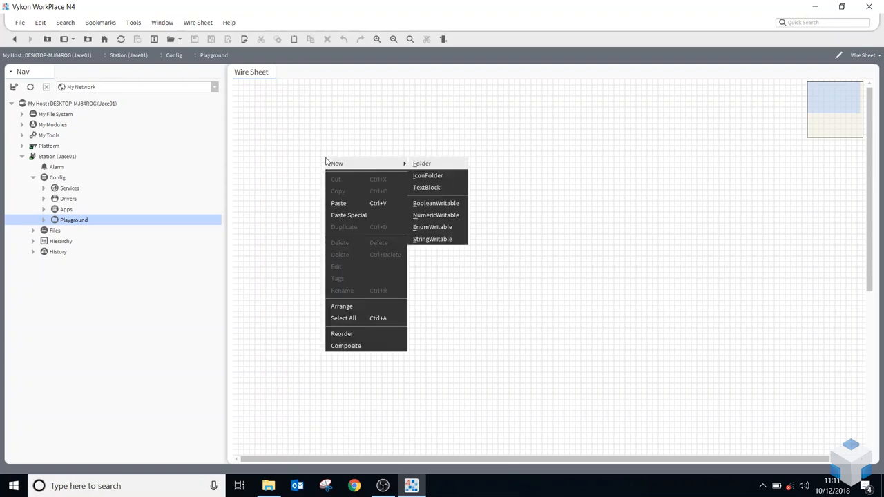
click(444, 206)
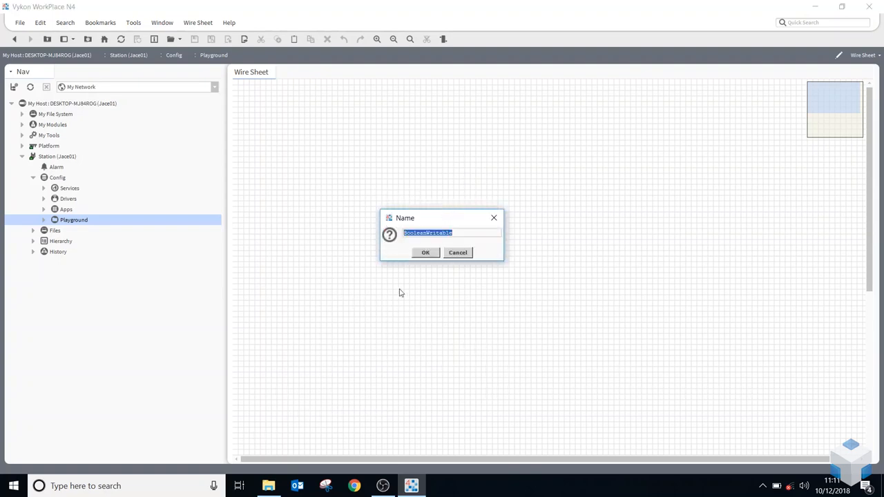
text(BoilerFault)
click(425, 253)
drag(362, 166, 414, 170)
click(394, 259)
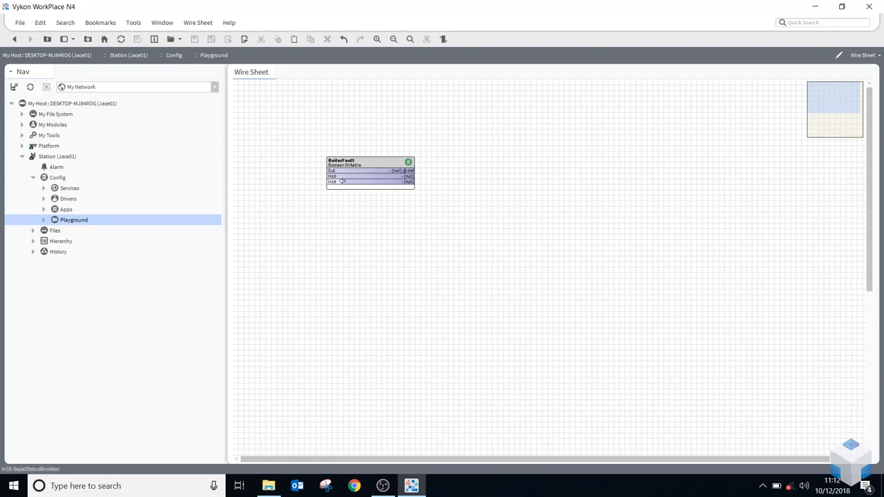
Pin the slots In1 to In9, In11 to In15 and Fallback on the BoilerFault block.
right_click(350, 169)
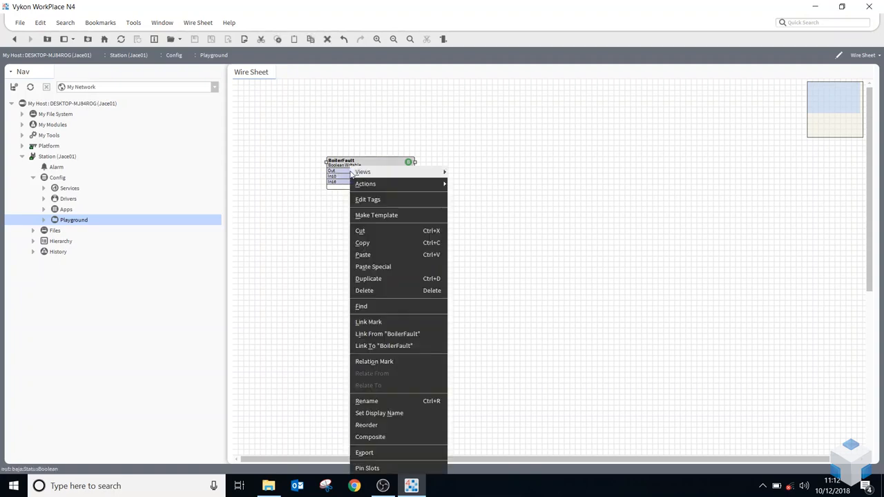
click(382, 471)
click(402, 211)
click(402, 223)
click(398, 256)
click(396, 269)
click(395, 281)
scroll(394, 282, down, 1)
click(393, 245)
click(393, 257)
click(396, 281)
click(397, 293)
scroll(405, 294, down, 1)
click(398, 271)
click(388, 283)
click(390, 294)
scroll(415, 283, down, 1)
scroll(415, 283, down, 1)
click(397, 283)
click(424, 314)
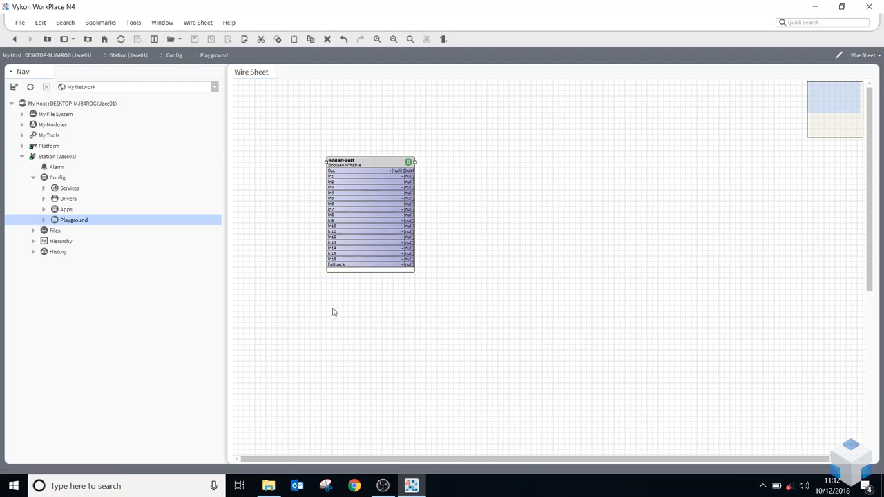
Open BoilerFault's properties, look through the Property Sheet view, and return to the AX Property Sheet view.
double_click(355, 178)
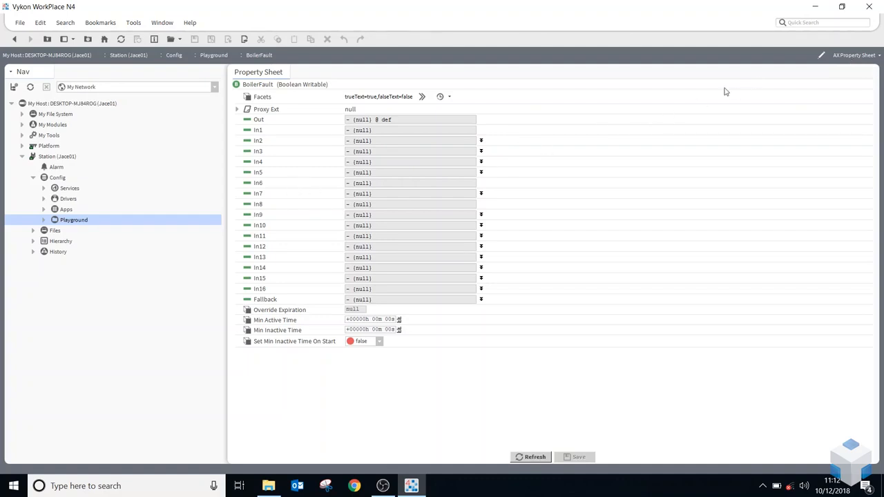
click(869, 55)
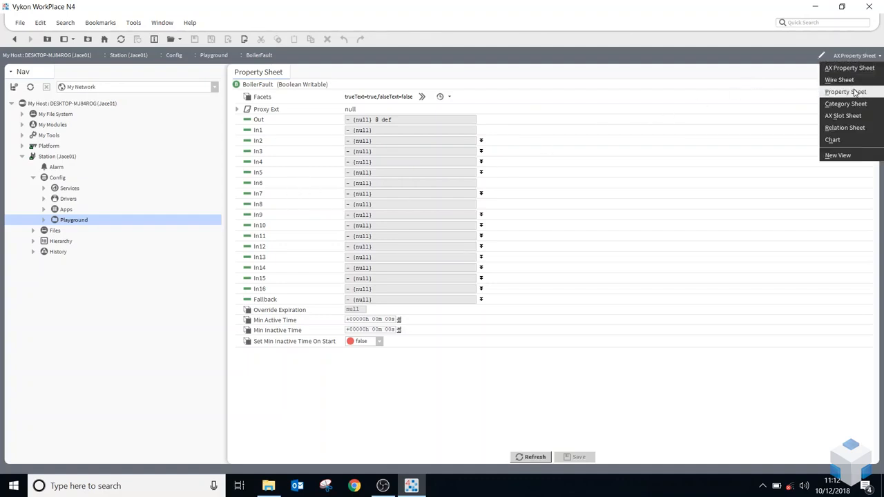
click(854, 92)
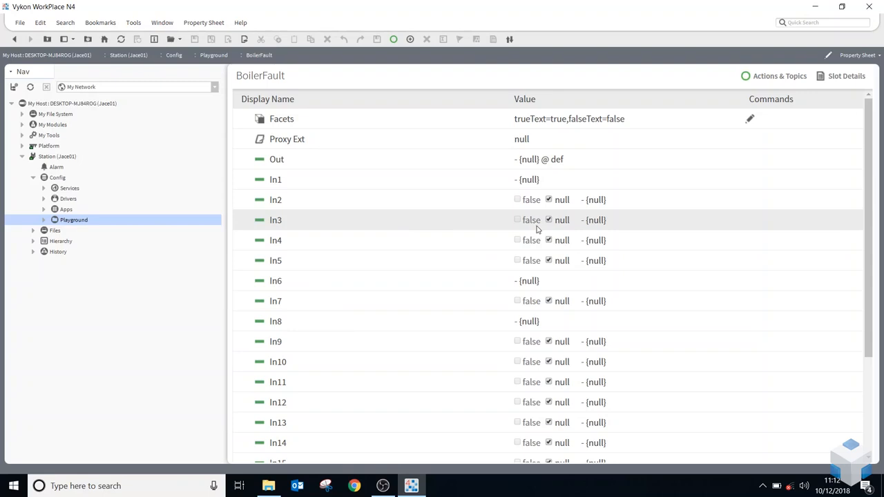
scroll(613, 271, down, 3)
scroll(614, 272, down, 3)
scroll(501, 348, up, 4)
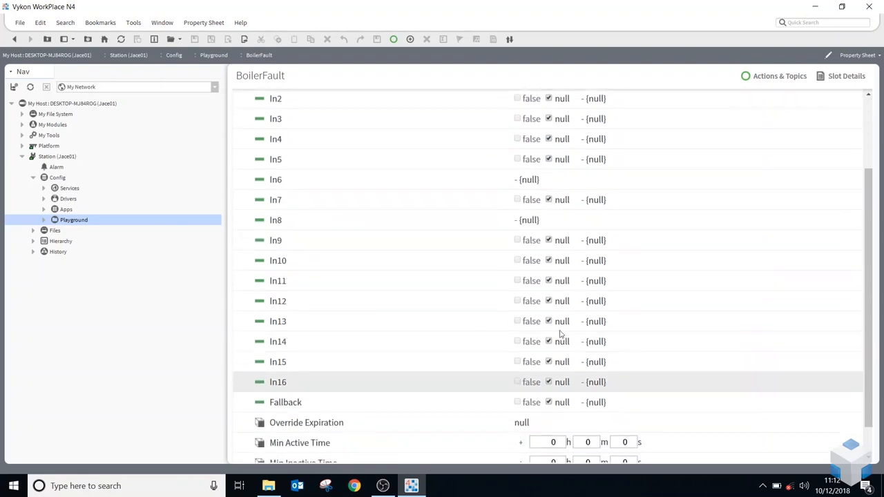
scroll(657, 269, up, 2)
click(858, 56)
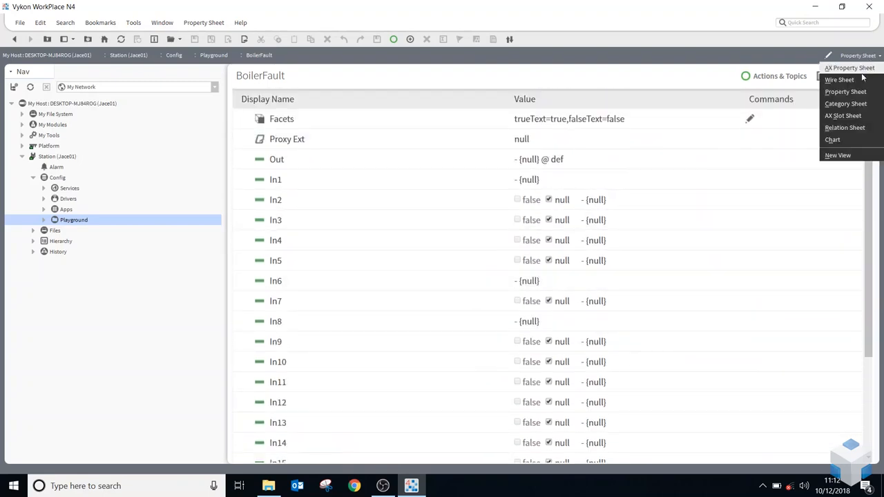
click(855, 69)
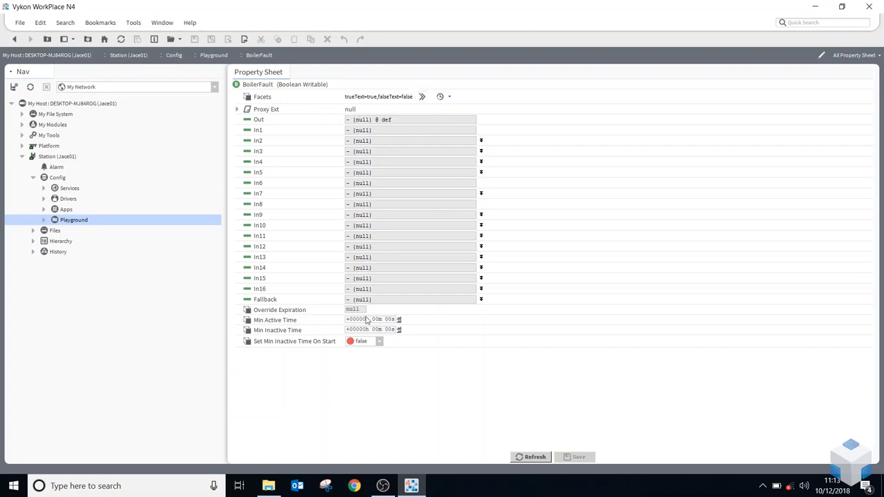
Set BoilerFault's facets to trueText Fault and falseText Healthy, and save the property sheet.
click(423, 97)
click(498, 213)
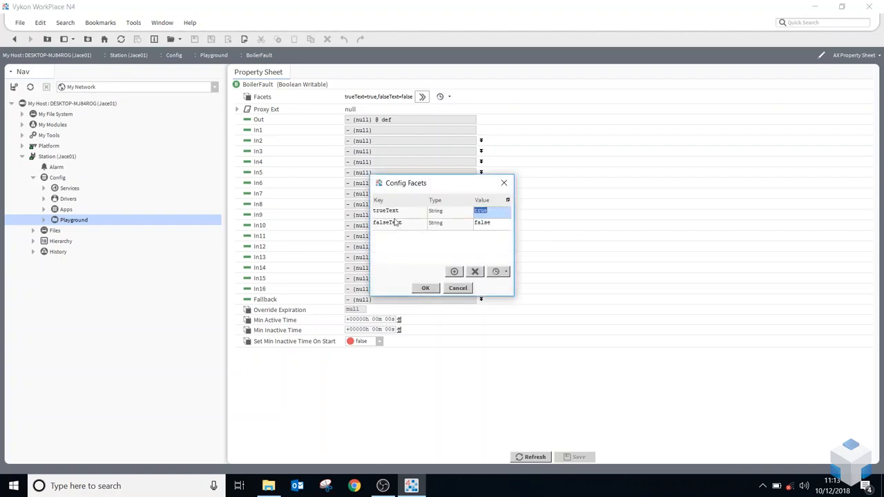
text(Fault)
click(497, 223)
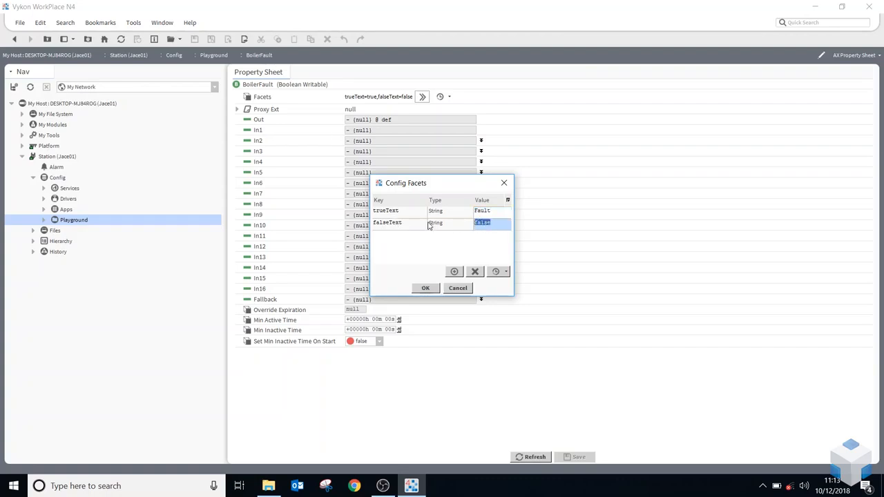
text(N)
click(426, 289)
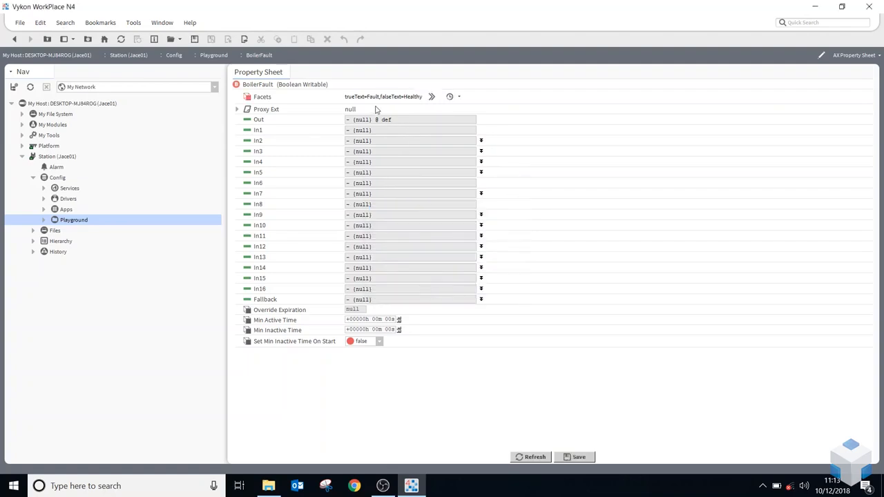
click(572, 457)
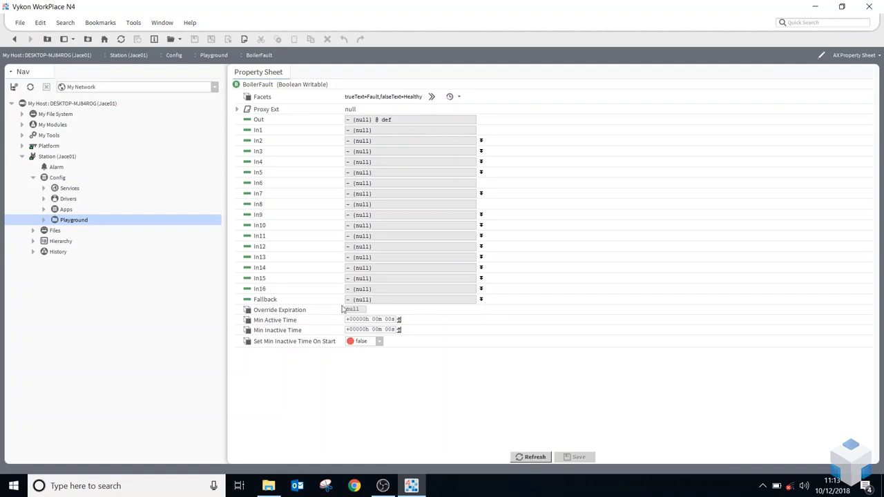
Clear null on BoilerFault's Fallback, set it to true, and save the property sheet.
click(482, 300)
click(348, 309)
click(399, 310)
click(381, 319)
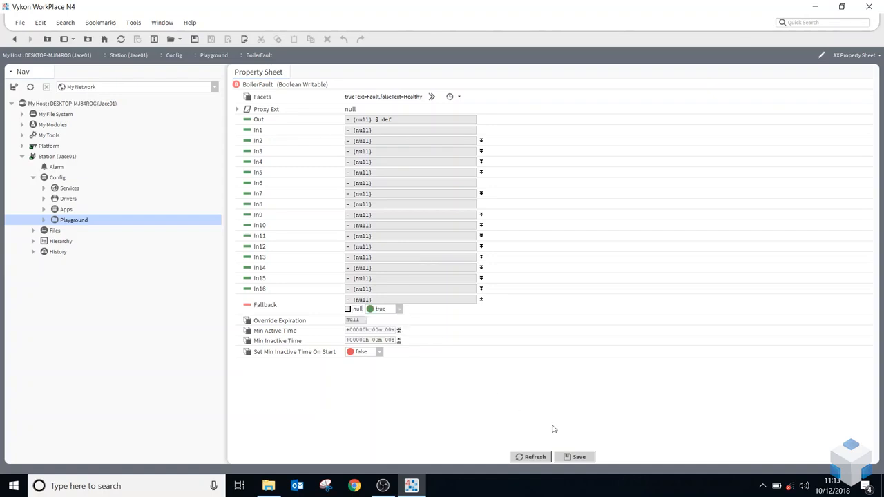
click(576, 456)
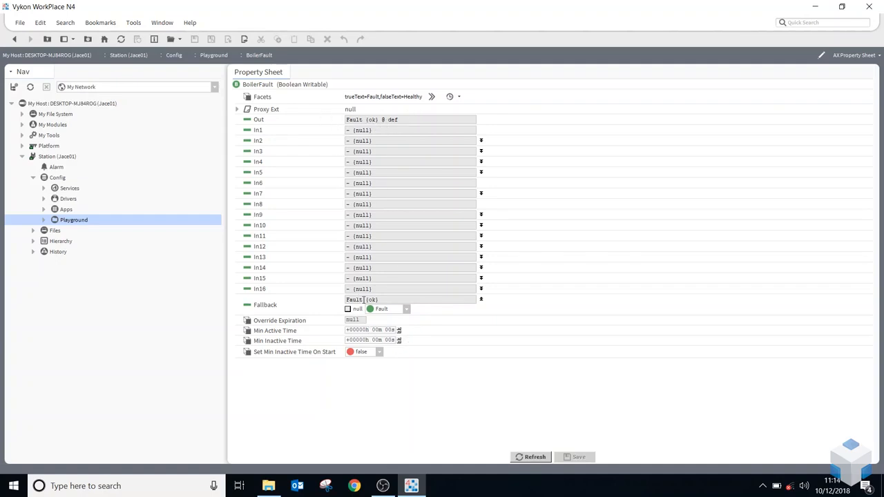
triple_click(393, 119)
click(401, 119)
Expand Playground in the navigation tree and run BoilerFault's Set action with the value Healthy.
click(44, 220)
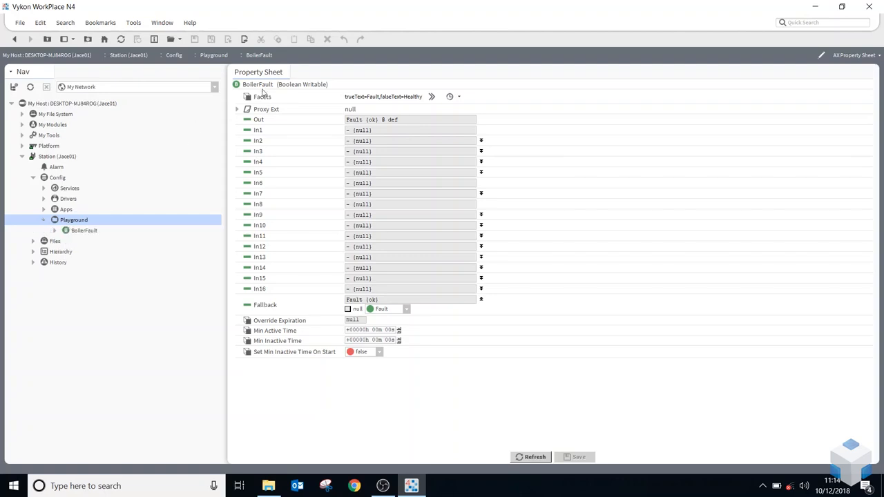
right_click(95, 231)
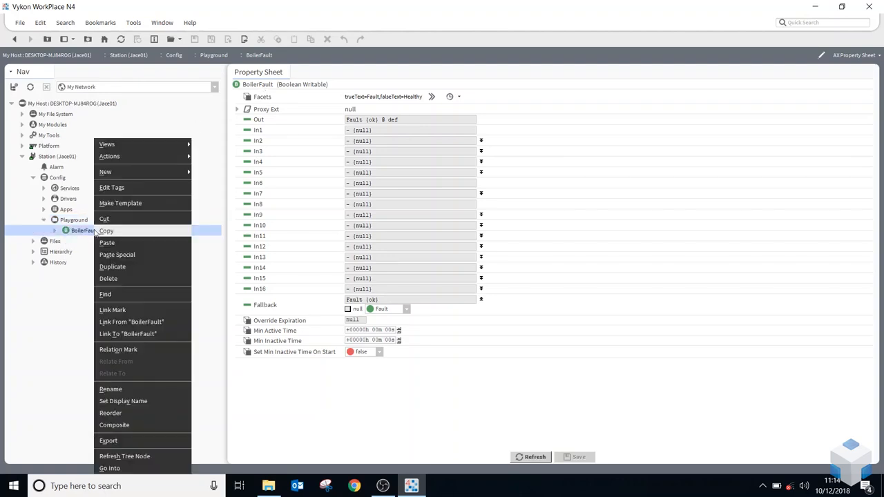
mouse_move(147, 157)
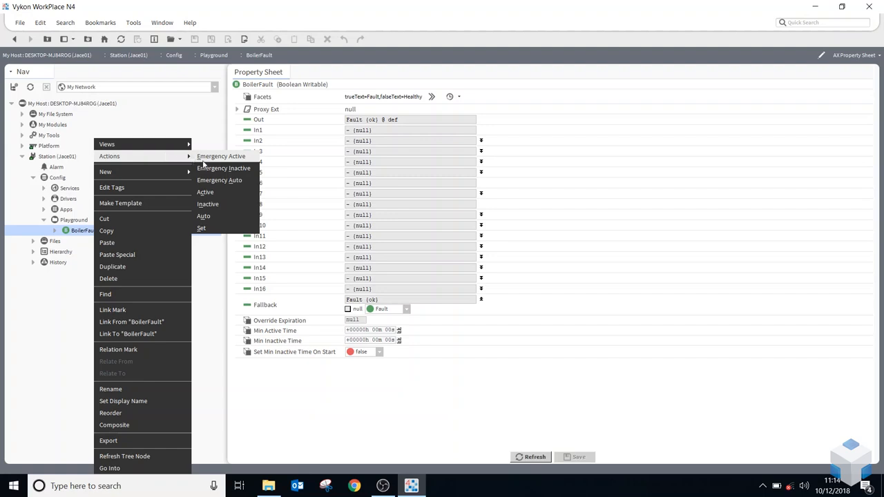
click(215, 235)
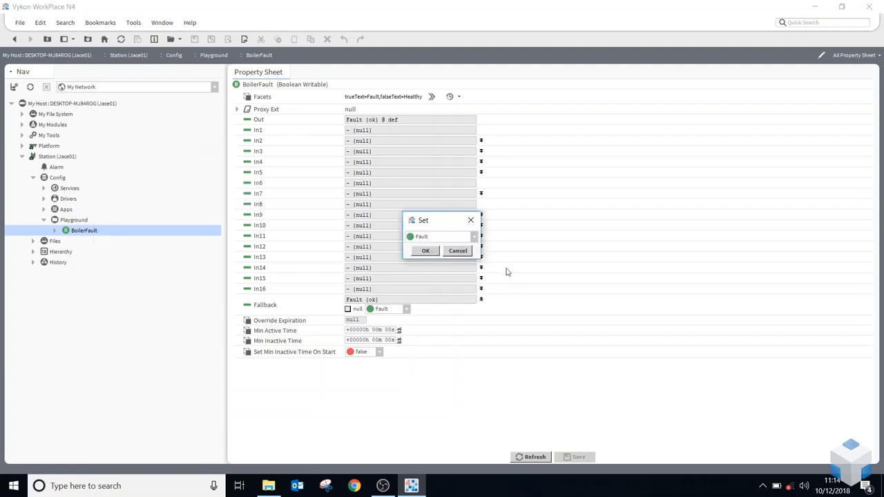
click(475, 237)
click(464, 253)
click(428, 252)
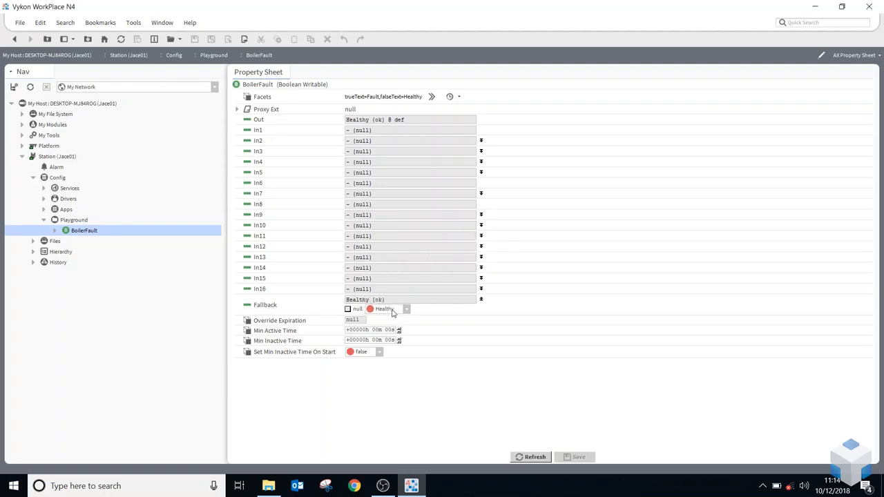
right_click(80, 233)
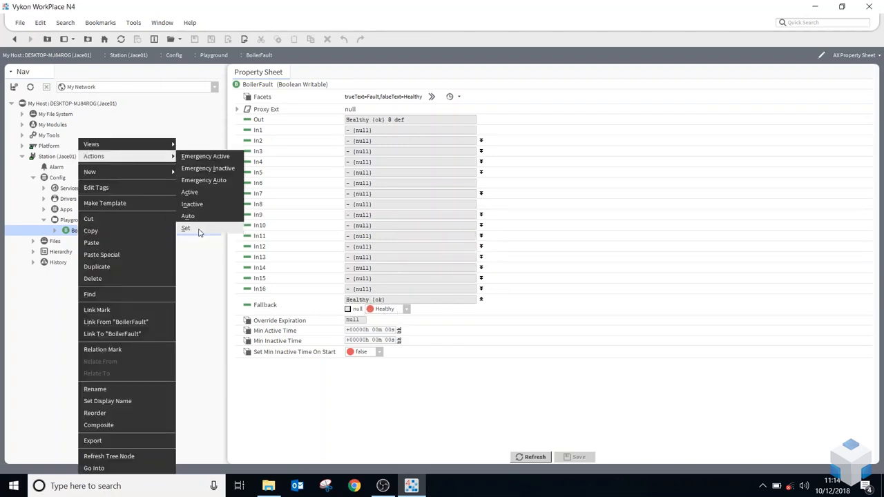
click(445, 406)
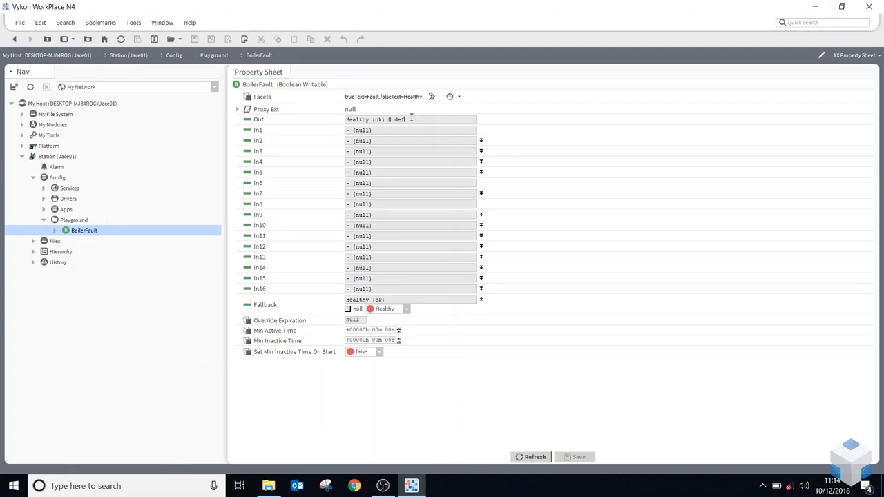
drag(414, 117, 346, 132)
click(423, 119)
Clear null on BoilerFault's In13, set it to true, save, refresh, and compare Out with In13 and Fallback.
click(482, 257)
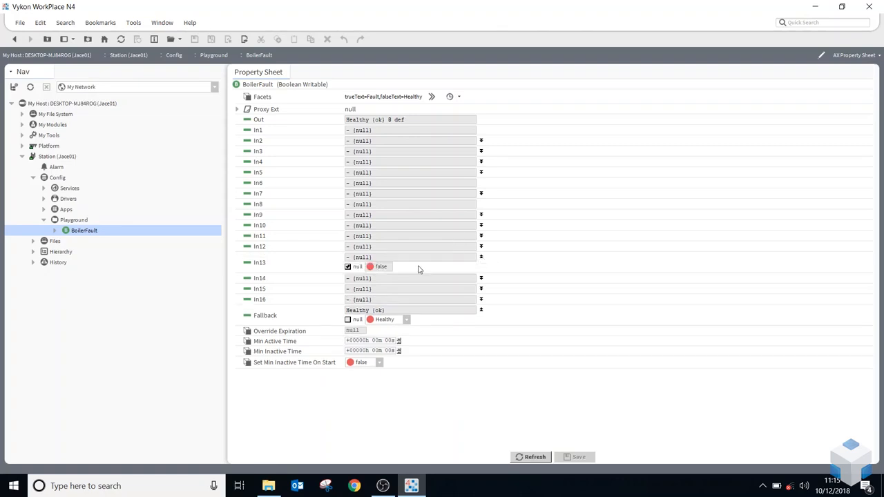
click(347, 267)
click(399, 267)
click(382, 287)
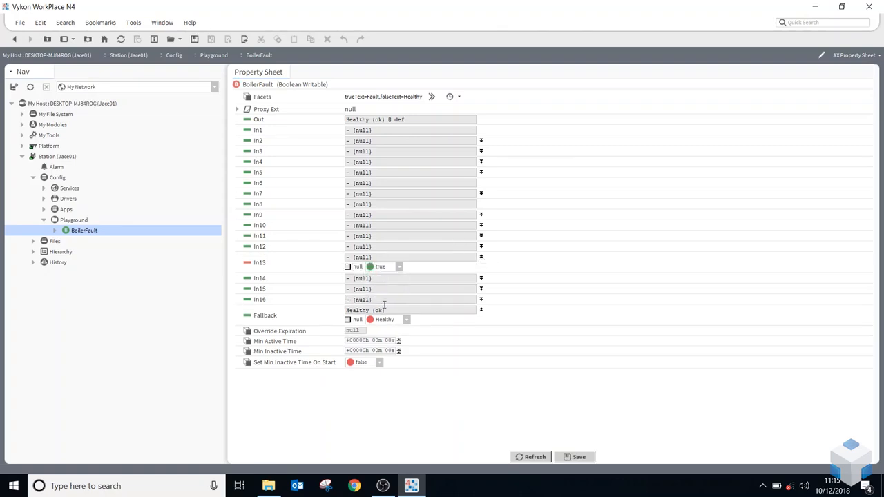
click(579, 457)
click(532, 457)
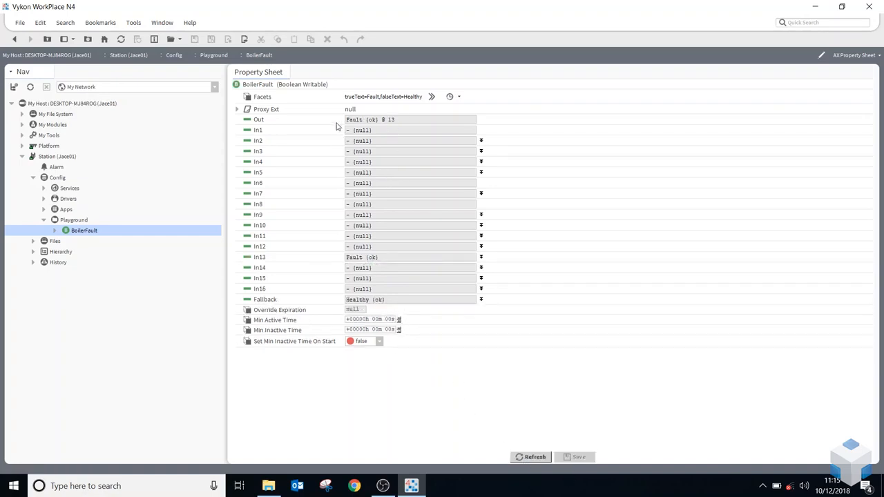
drag(407, 119, 319, 125)
drag(388, 257, 345, 258)
drag(413, 301, 336, 308)
Set BoilerFault's In13 back to null, save, and refresh the property sheet.
click(481, 257)
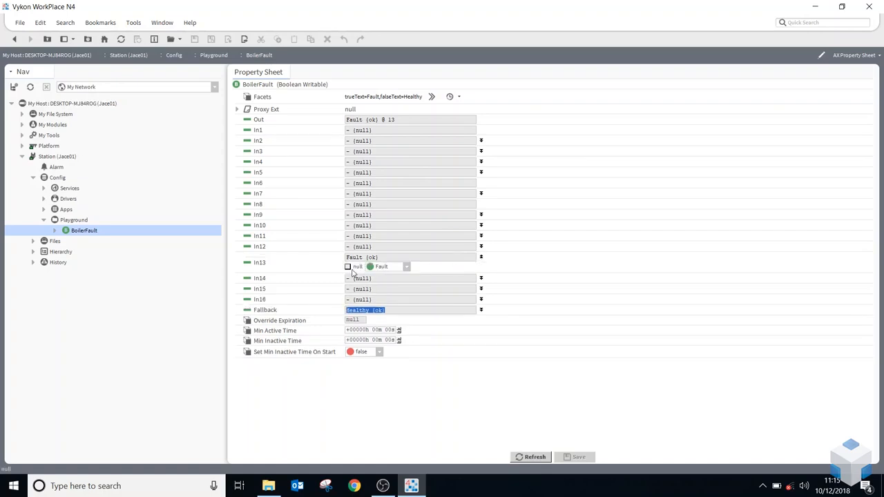
click(408, 268)
click(406, 267)
click(359, 267)
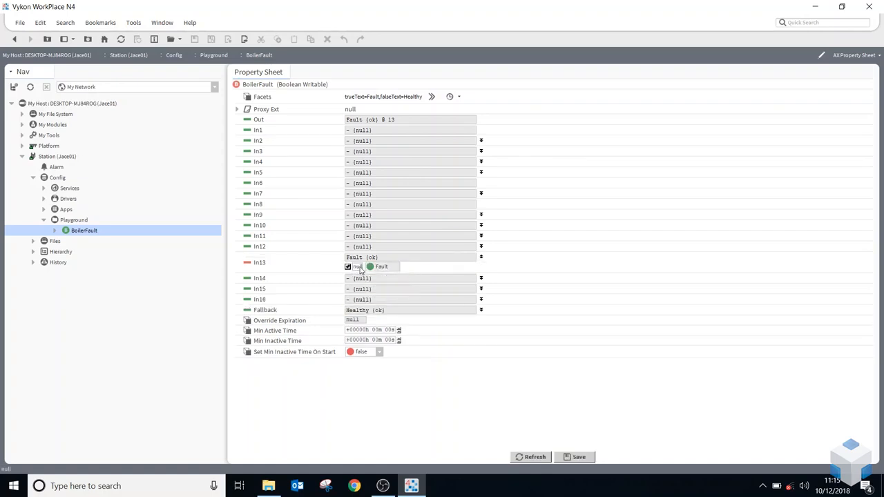
click(531, 458)
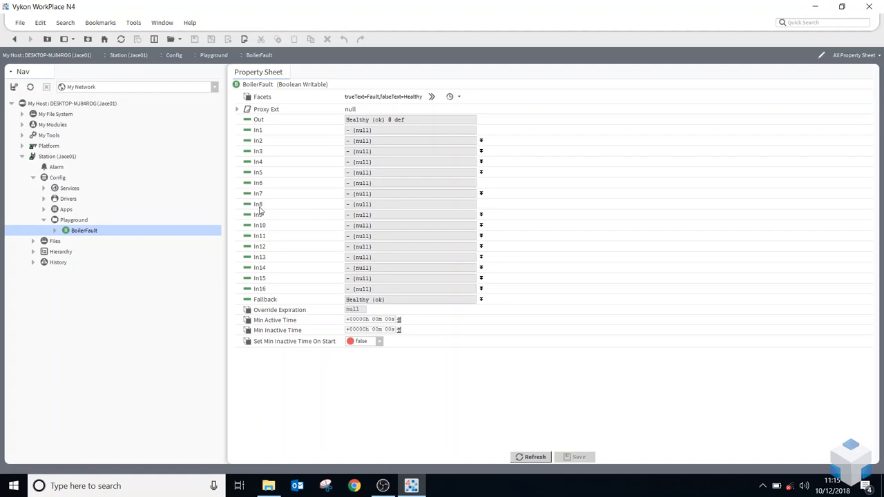
click(481, 173)
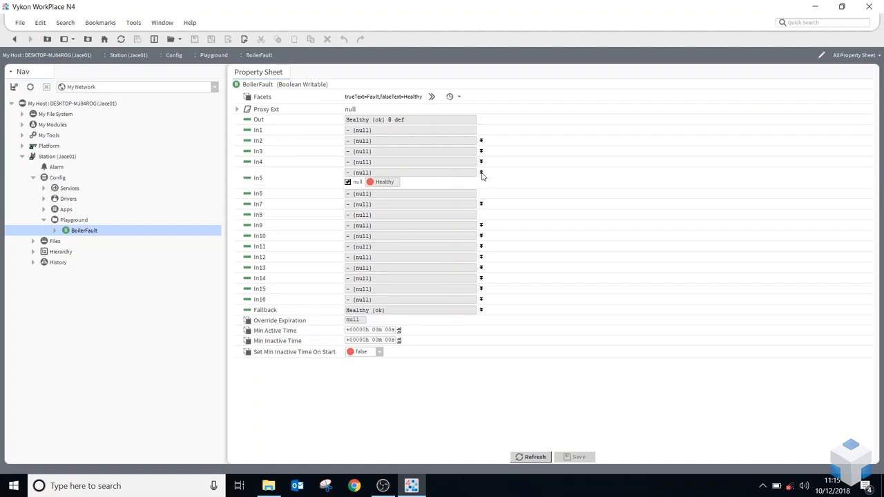
click(481, 173)
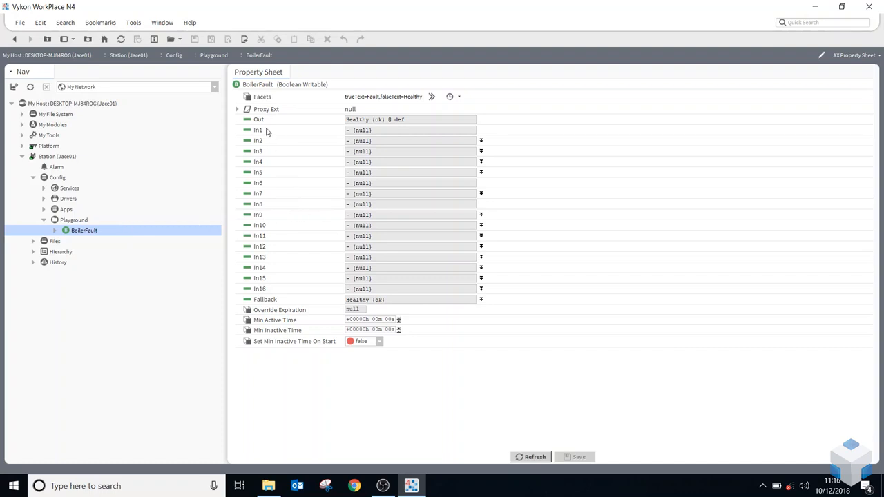
Override BoilerFault with the Active action using a Permanent override duration, and check its Out value.
right_click(78, 234)
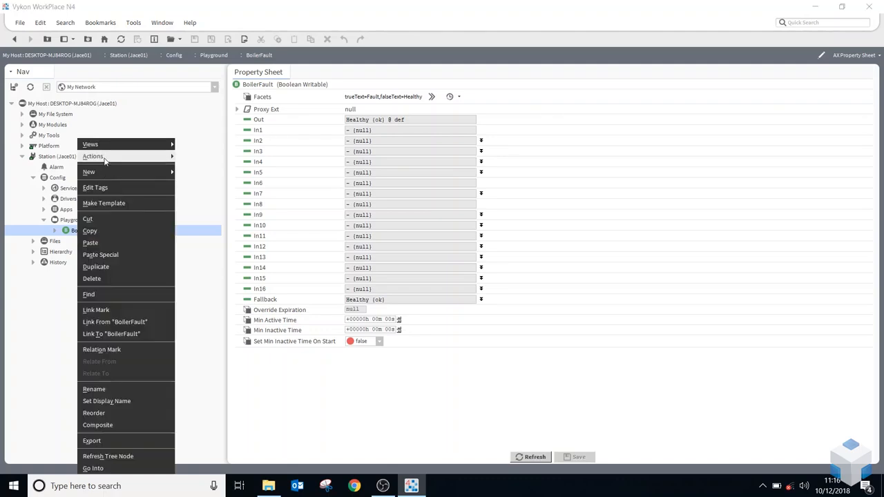
mouse_move(104, 158)
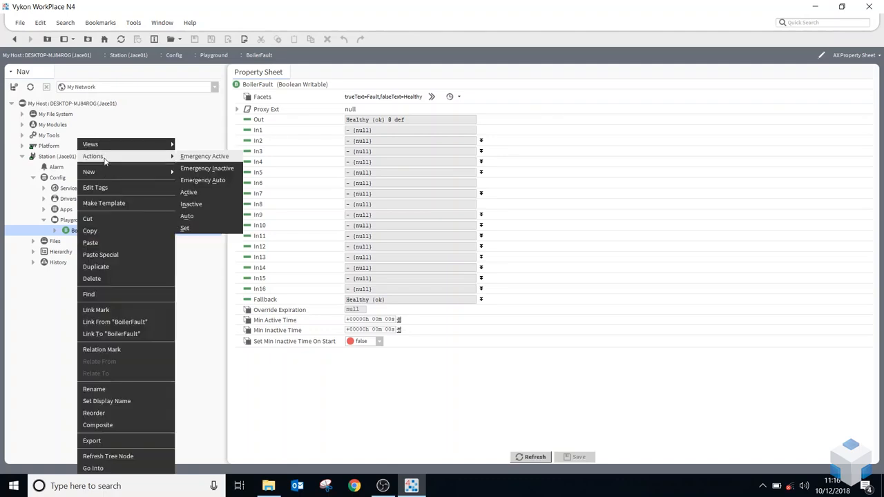
click(189, 193)
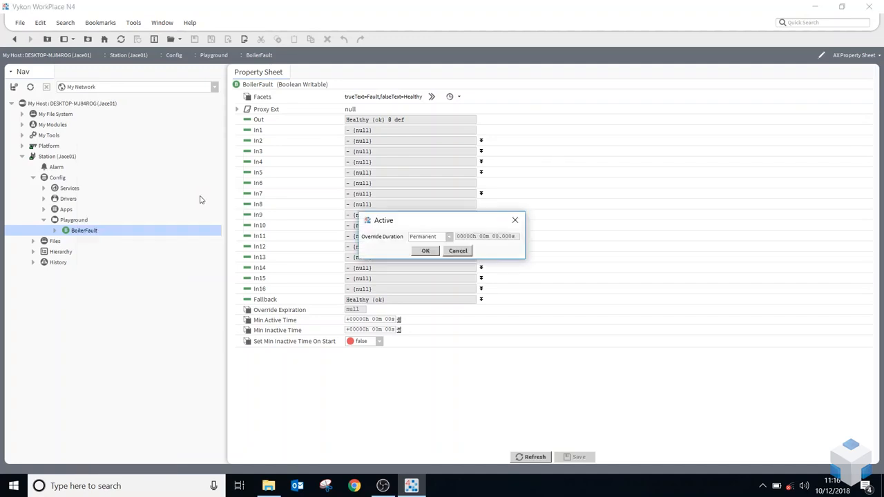
click(425, 251)
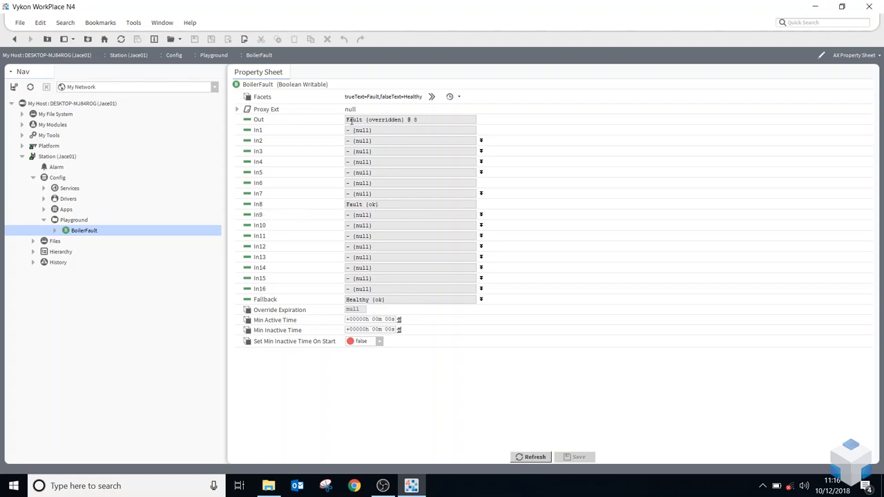
triple_click(399, 120)
click(422, 121)
Return to the Playground wire sheet and issue the Emergency Inactive action on the BoilerFault block.
click(47, 39)
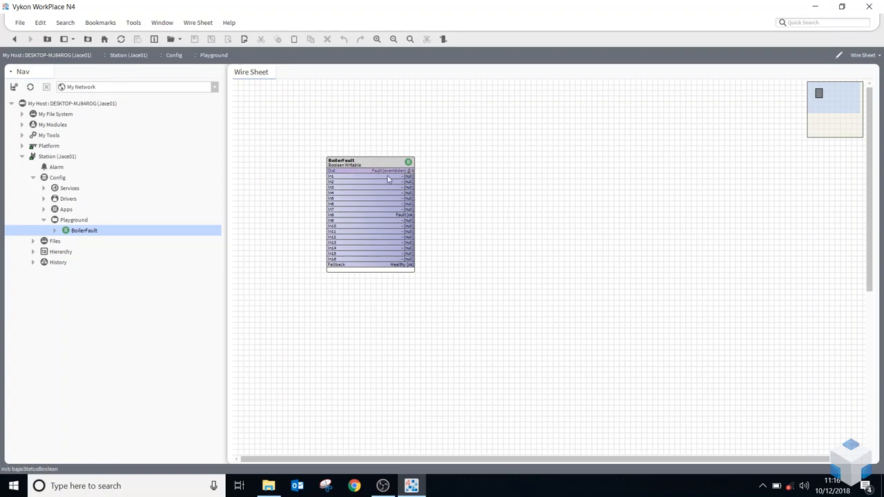
scroll(425, 216, up, 2)
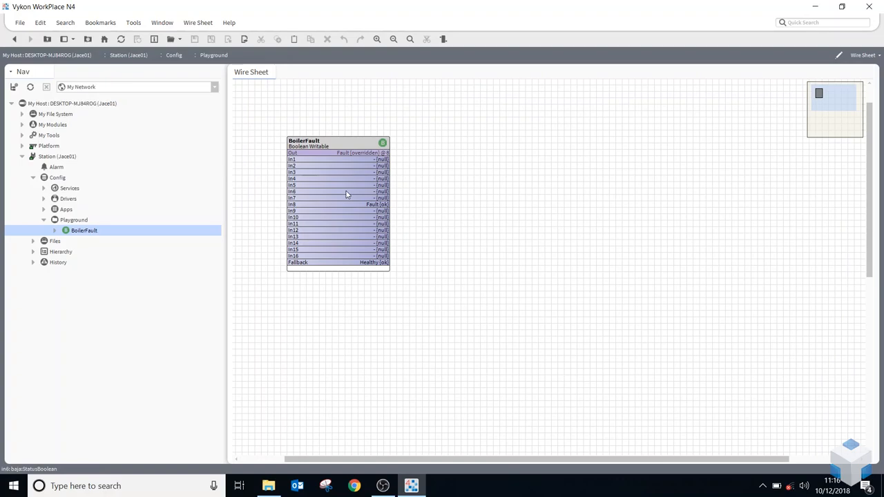
right_click(316, 169)
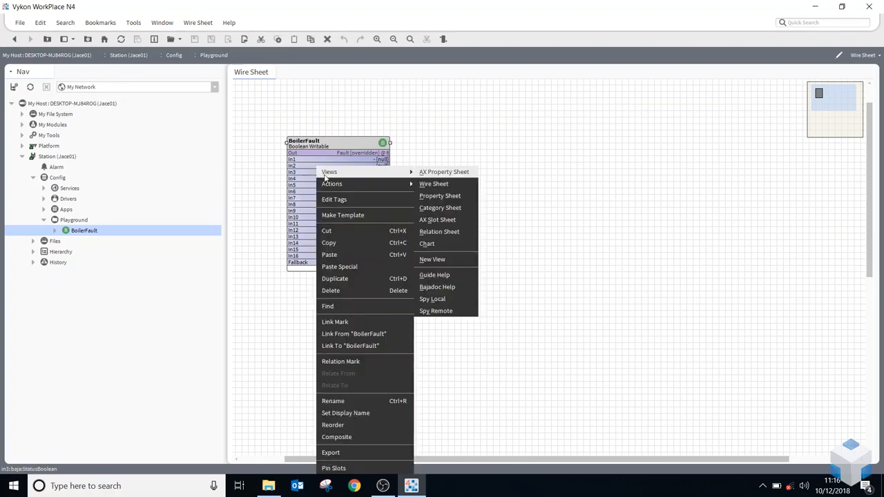
mouse_move(362, 187)
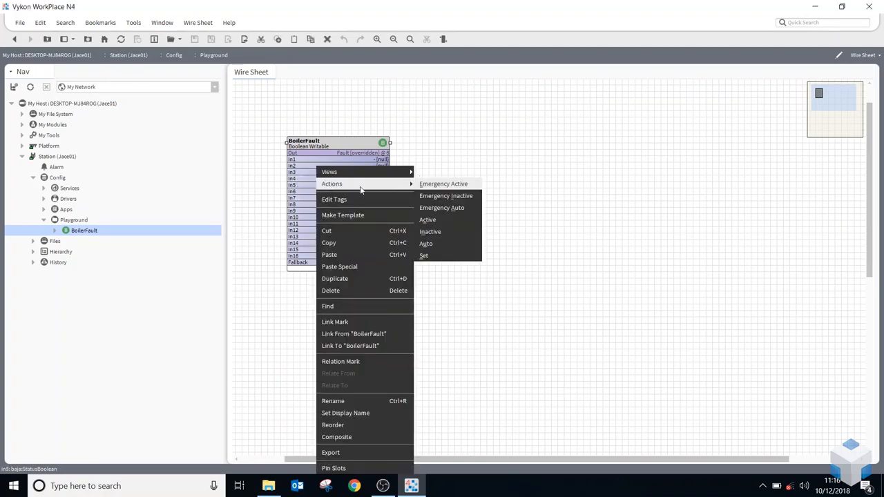
click(443, 196)
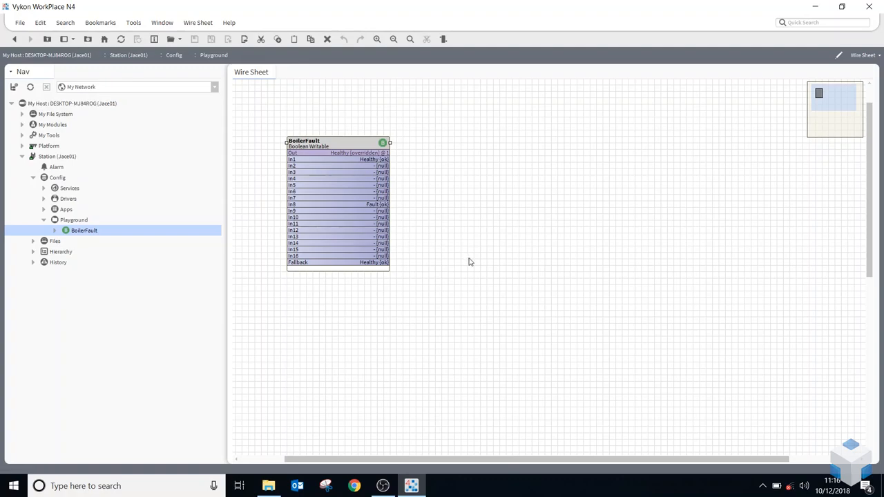
Release BoilerFault's overrides with the Emergency Auto action followed by the Auto action.
right_click(320, 172)
mouse_move(404, 185)
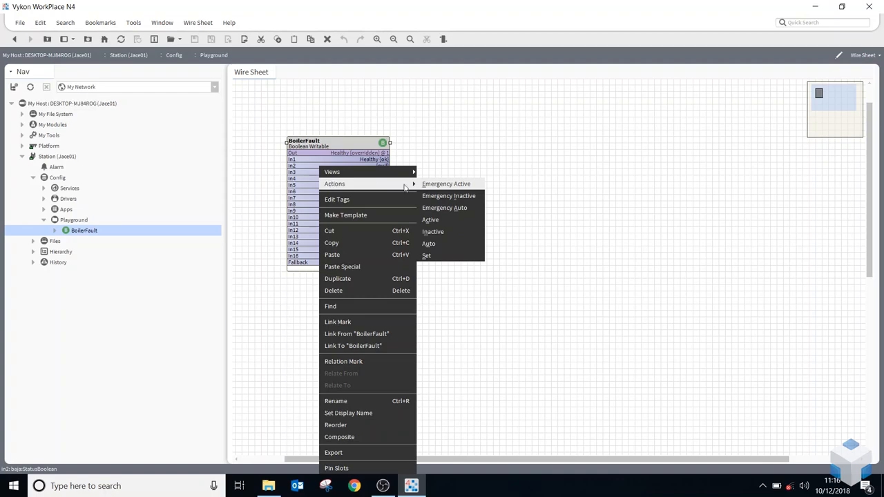
click(448, 207)
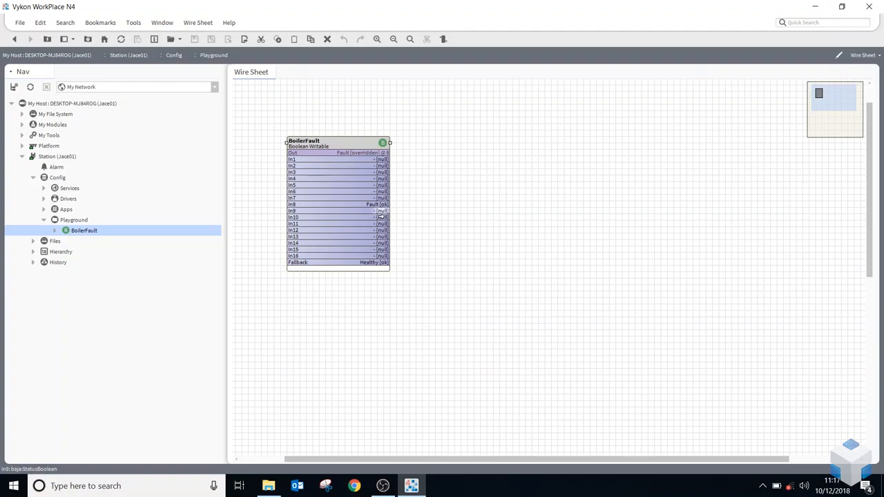
right_click(323, 147)
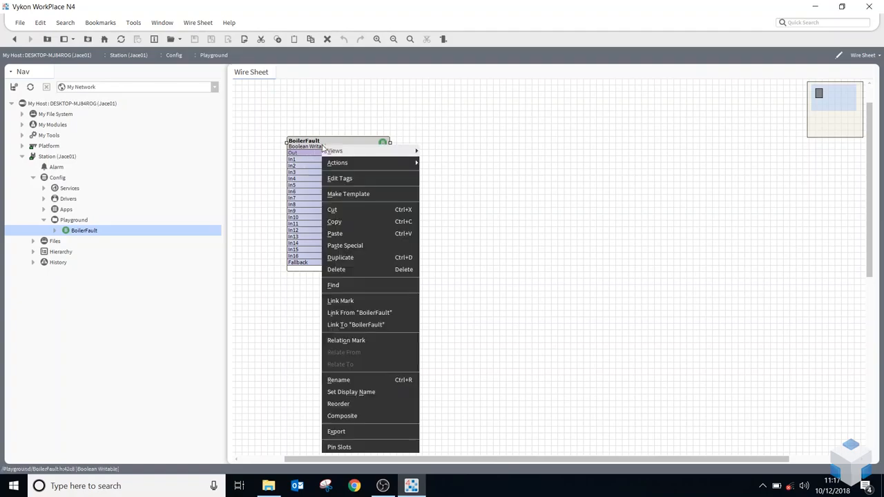
mouse_move(370, 164)
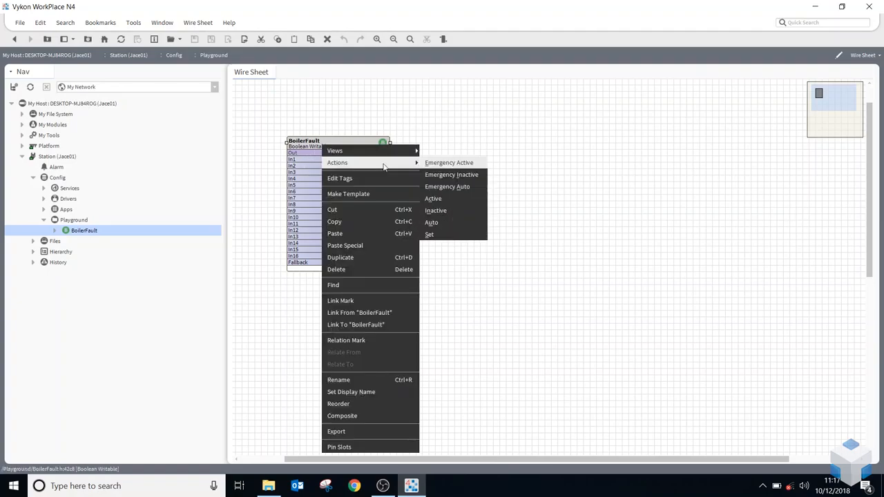
click(442, 222)
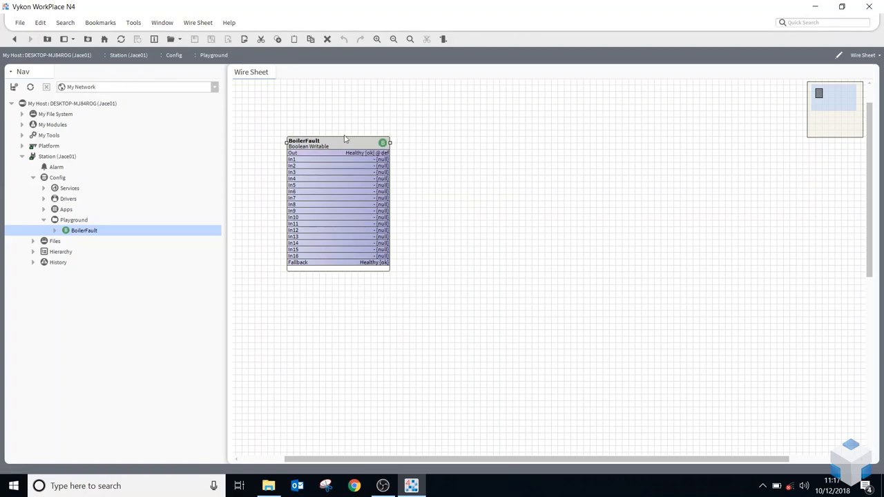
Open BoilerFault's property sheet, set Min Active Time to 15 seconds, and save.
drag(334, 143, 417, 150)
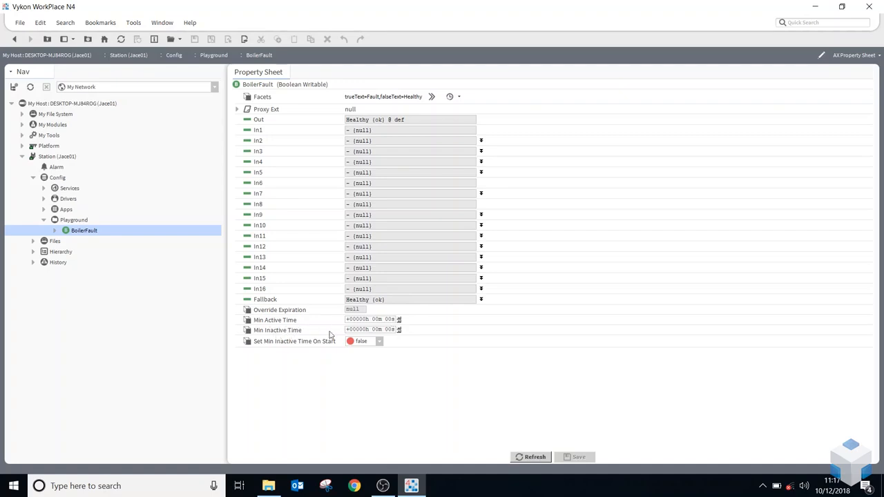
click(389, 320)
click(398, 319)
click(579, 457)
right_click(73, 220)
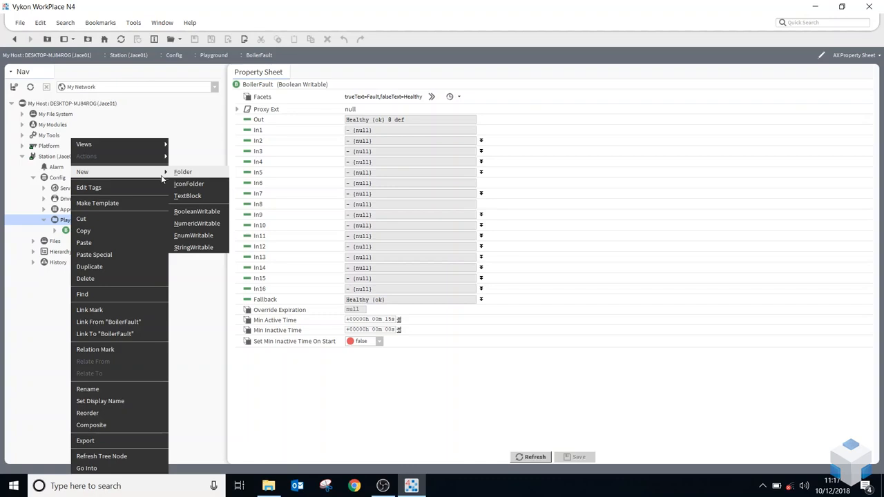
click(49, 280)
right_click(72, 227)
click(50, 280)
Issue the Active action on BoilerFault with a Permanent override duration.
right_click(72, 230)
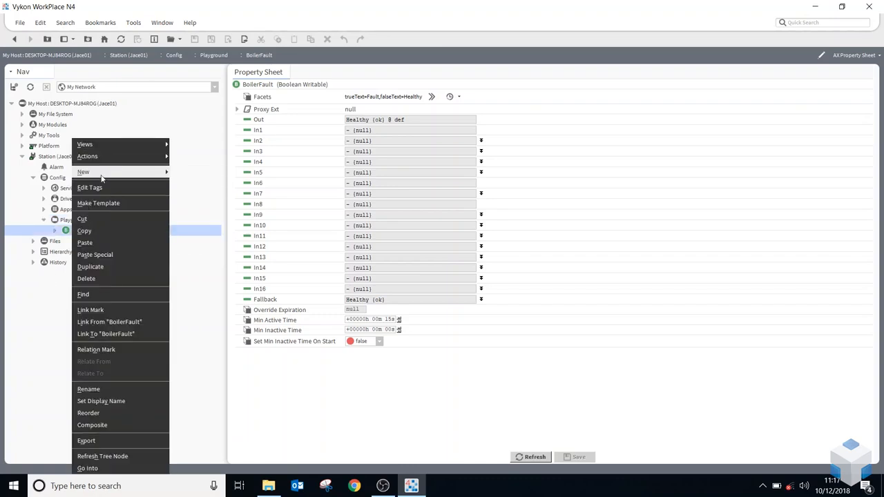
mouse_move(136, 157)
click(194, 193)
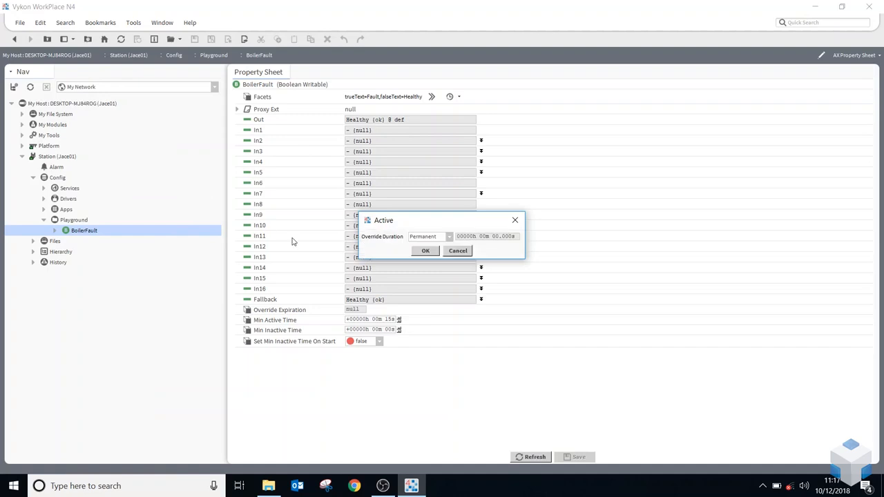
click(424, 252)
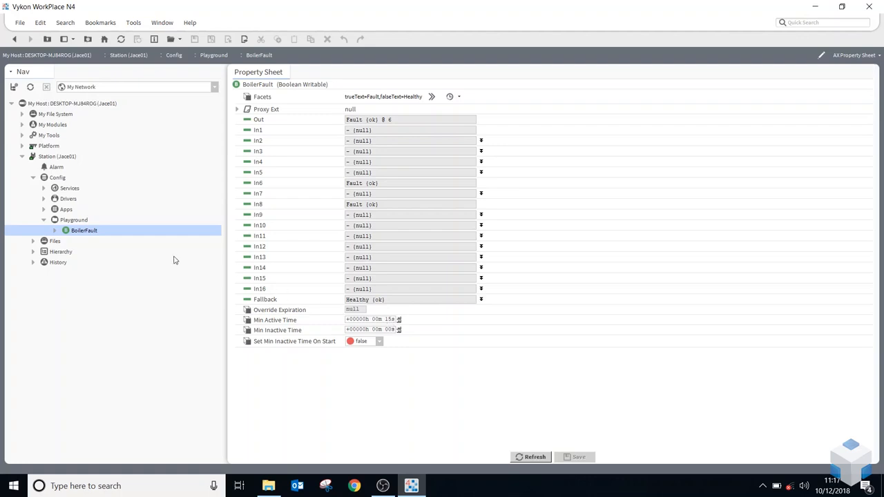
Override BoilerFault with the Inactive action for a Permanent duration to test its minimum active time.
right_click(89, 231)
mouse_move(127, 161)
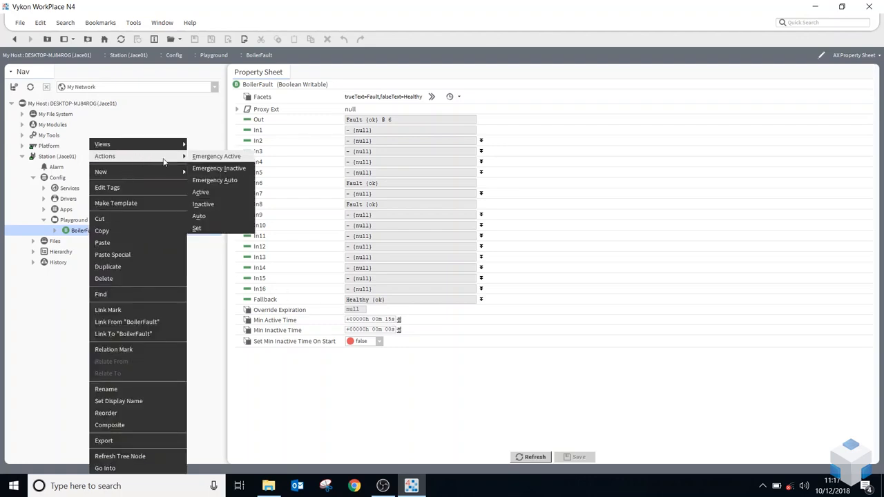
click(214, 204)
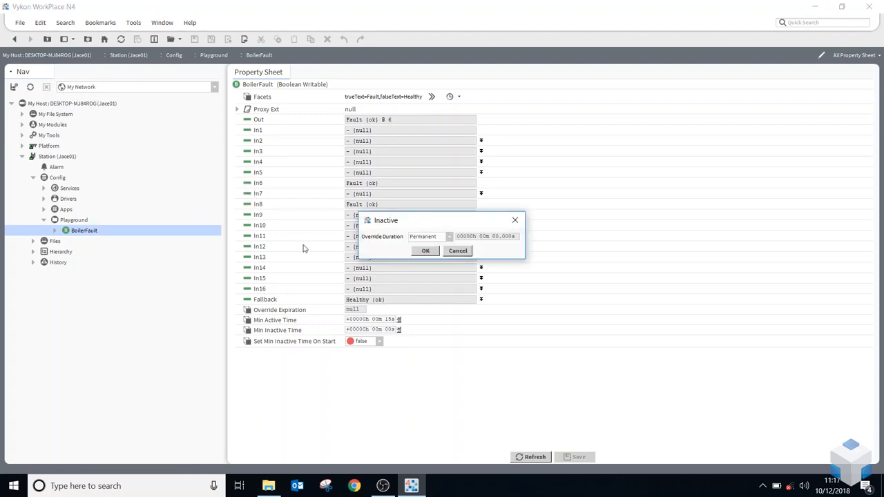
click(432, 251)
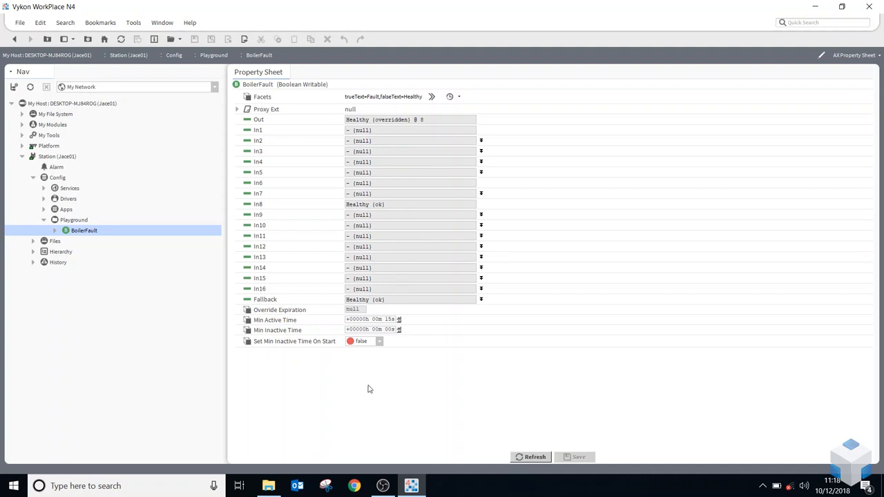
Return to the Playground wire sheet, add a NumericWritable point named Sensor, and place it directly below the BoilerFault block.
click(15, 38)
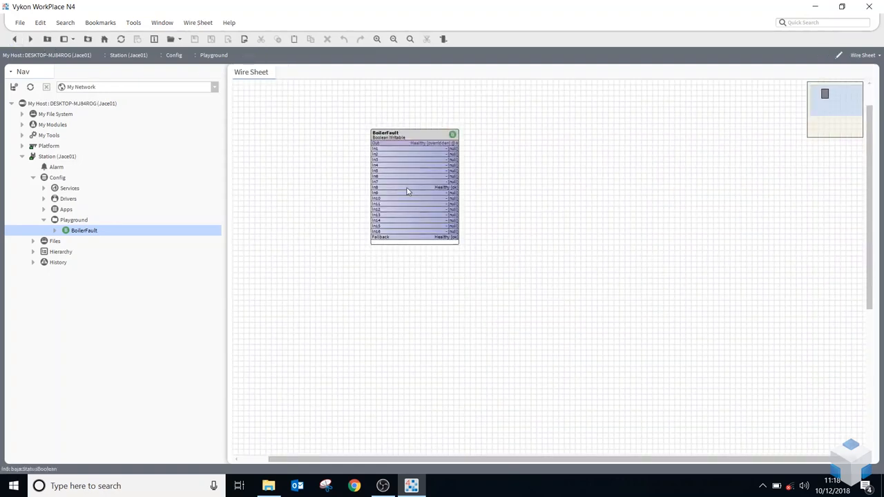
right_click(408, 301)
mouse_move(435, 289)
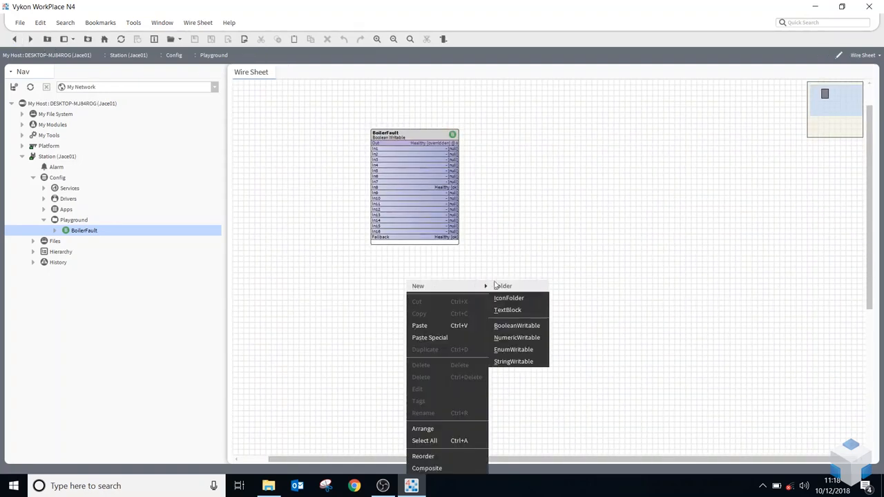
click(521, 328)
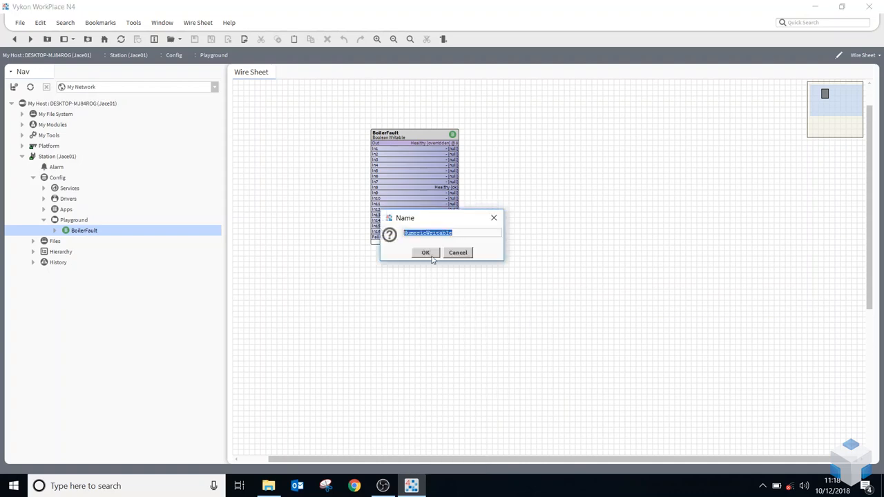
text(sor)
click(431, 255)
drag(414, 298, 459, 278)
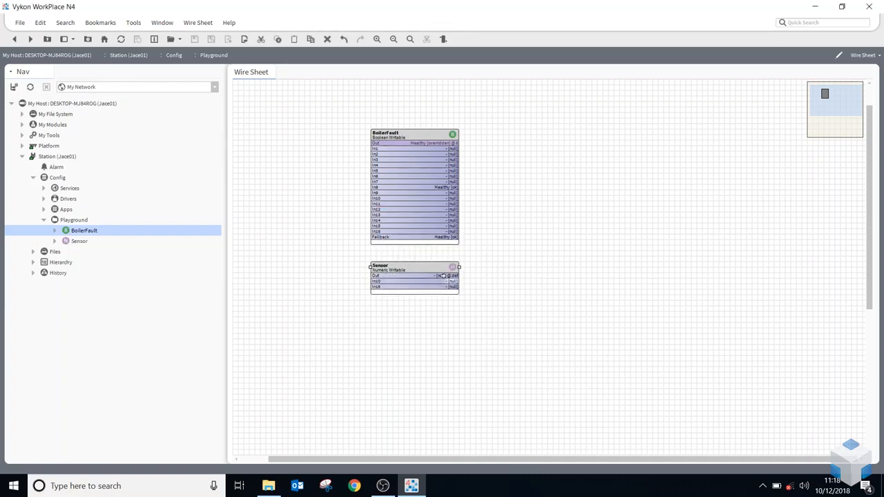
Open Sensor's property sheet and set its units facet to temperature in °C.
double_click(399, 276)
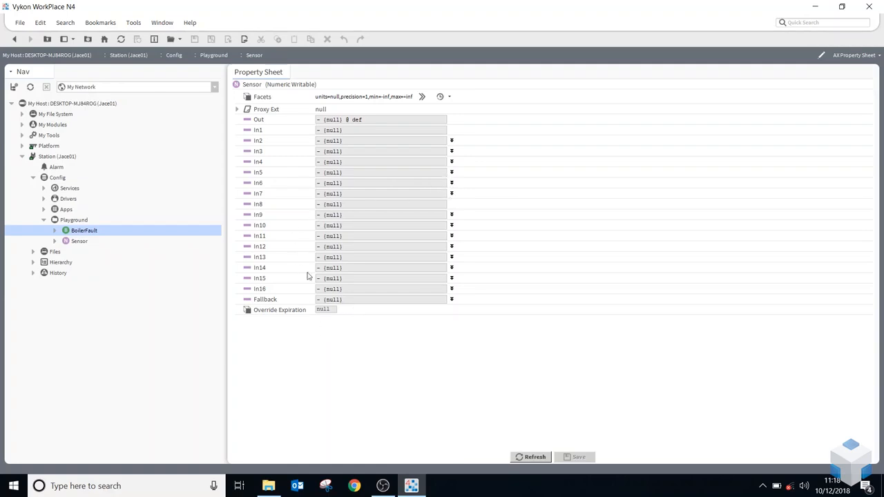
click(421, 97)
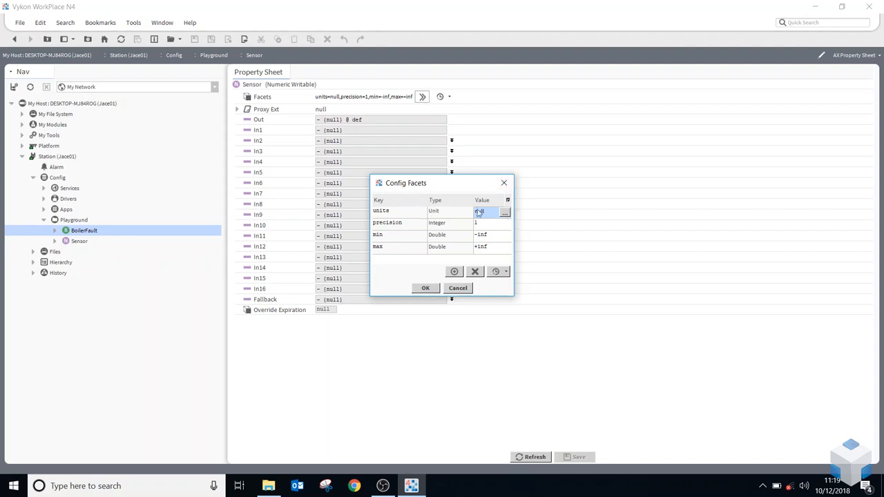
click(505, 213)
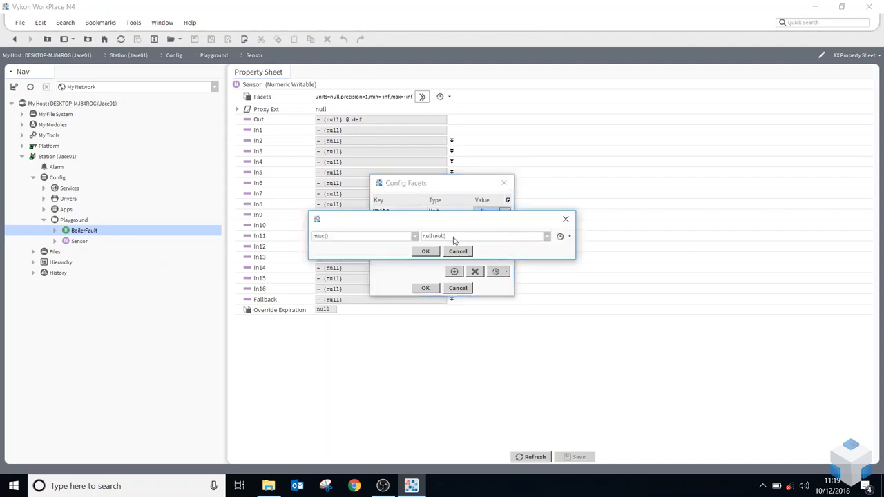
click(415, 236)
scroll(386, 311, down, 9)
scroll(315, 335, down, 5)
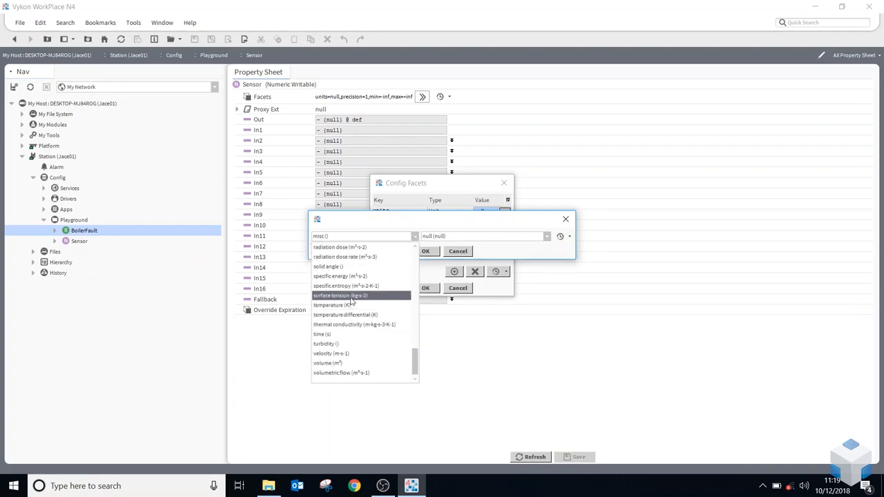
click(349, 305)
click(509, 236)
click(490, 256)
click(430, 252)
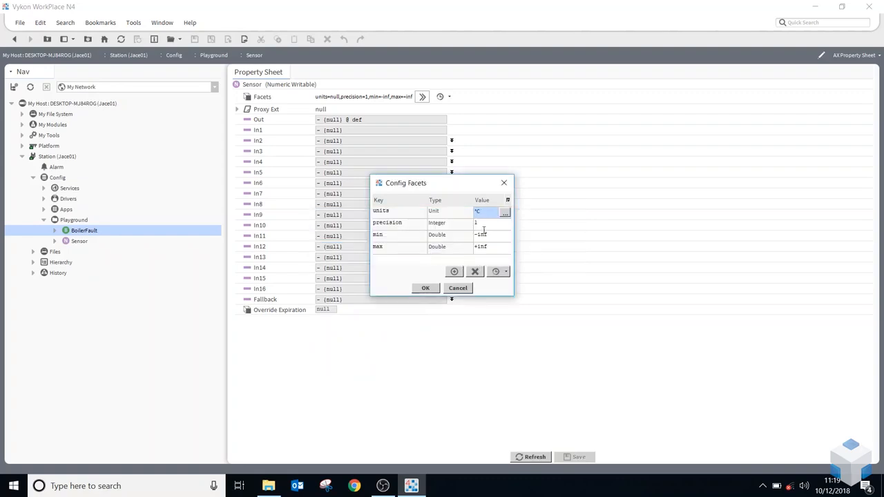
Review Sensor's precision and min facets, then accept the facet configuration and save the property sheet.
click(484, 223)
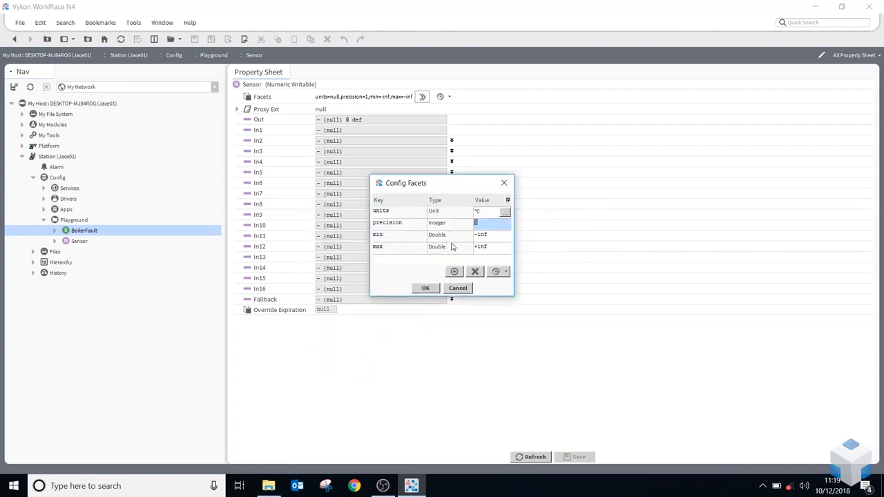
click(496, 236)
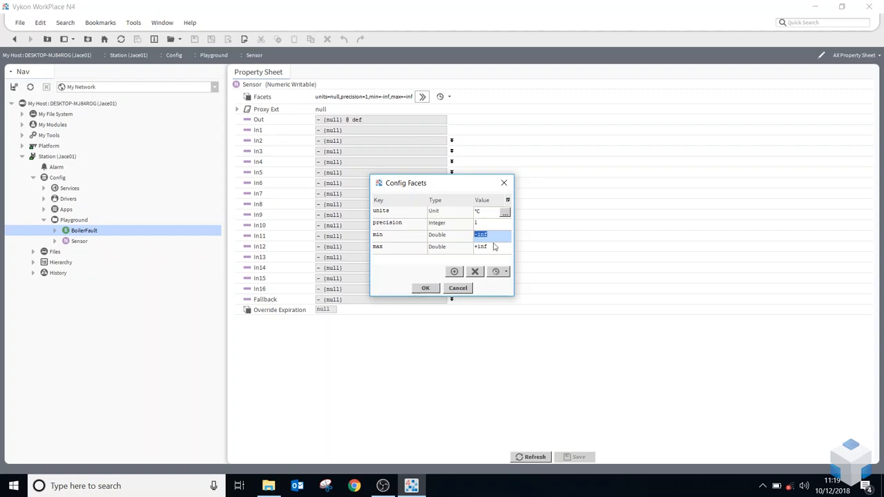
click(426, 289)
click(577, 457)
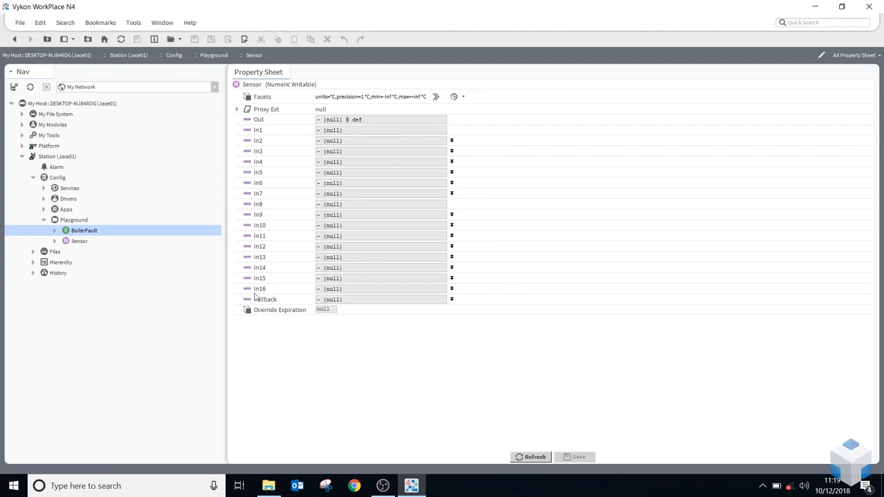
Give Sensor a fallback value of 21 °C with the Set action.
right_click(79, 242)
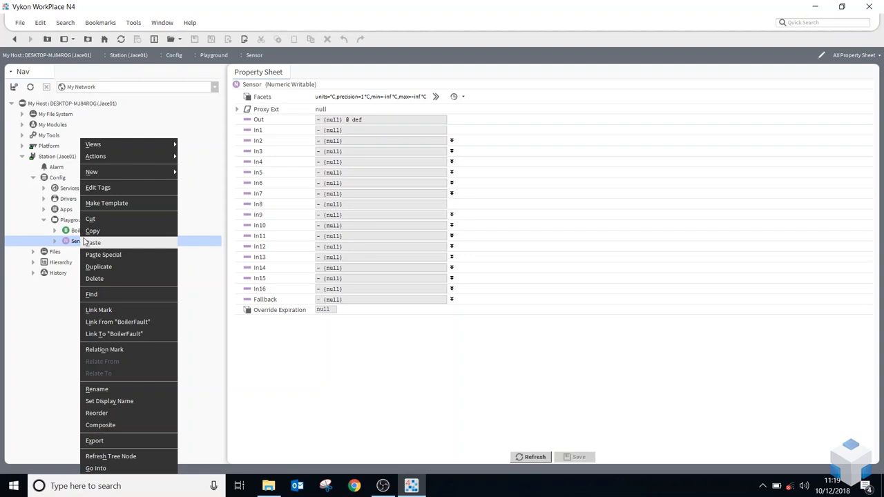
mouse_move(169, 159)
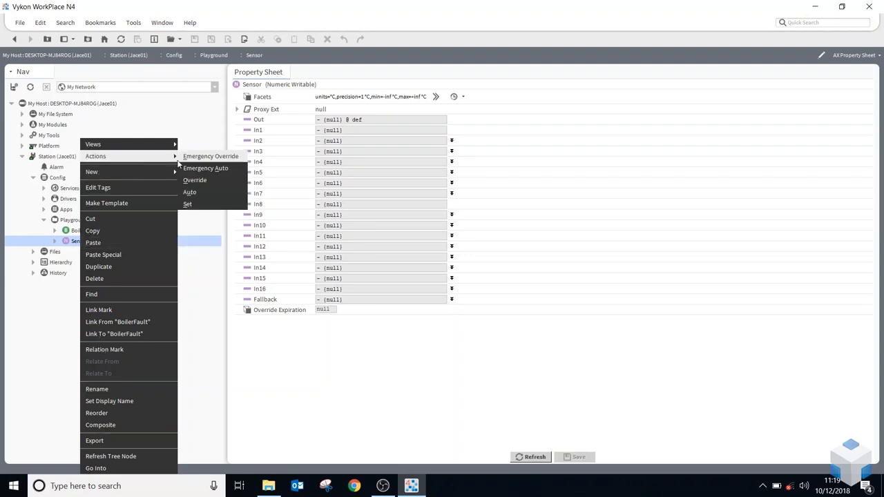
click(187, 203)
text(21)
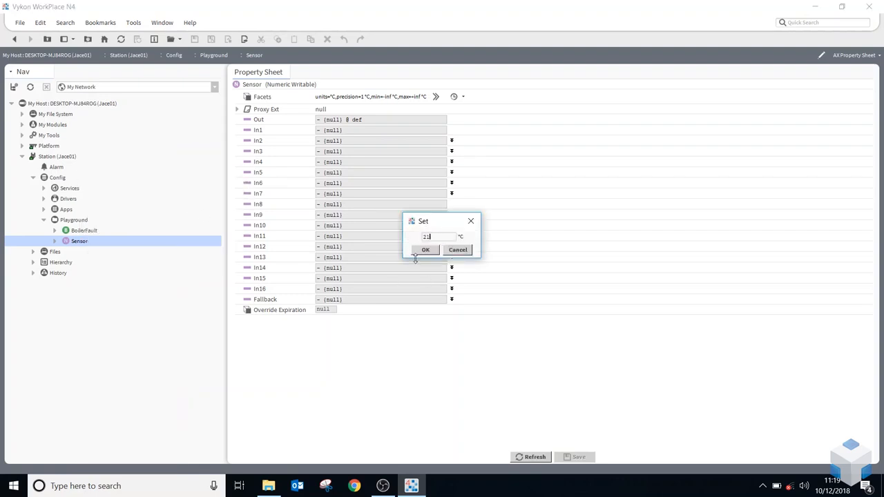
click(429, 251)
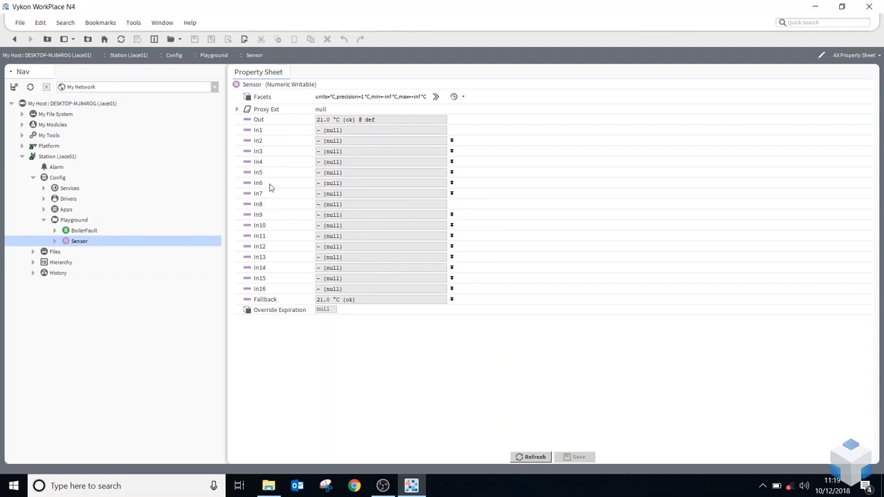
Override Sensor to 22 °C with a Permanent override duration.
right_click(74, 242)
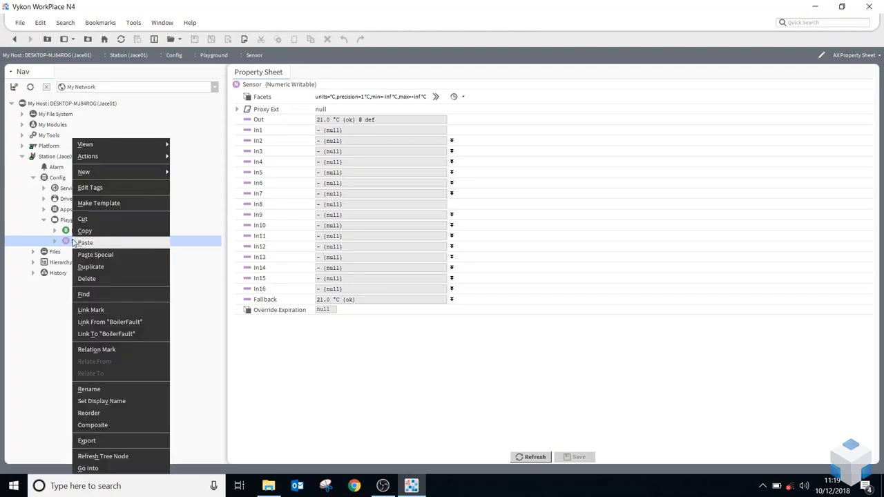
mouse_move(102, 160)
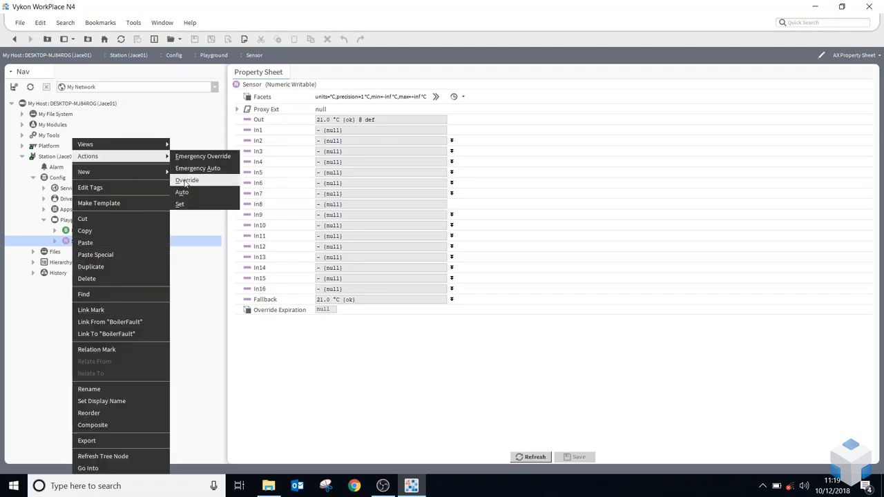
click(187, 182)
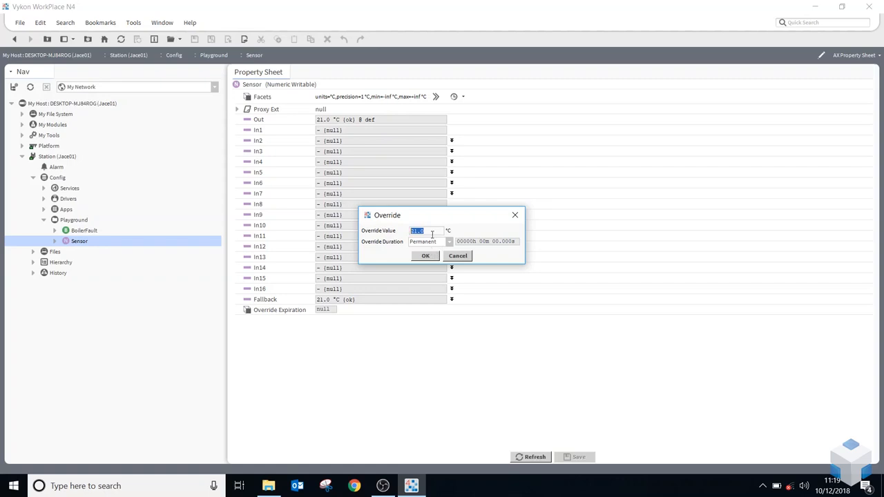
text(22)
click(425, 255)
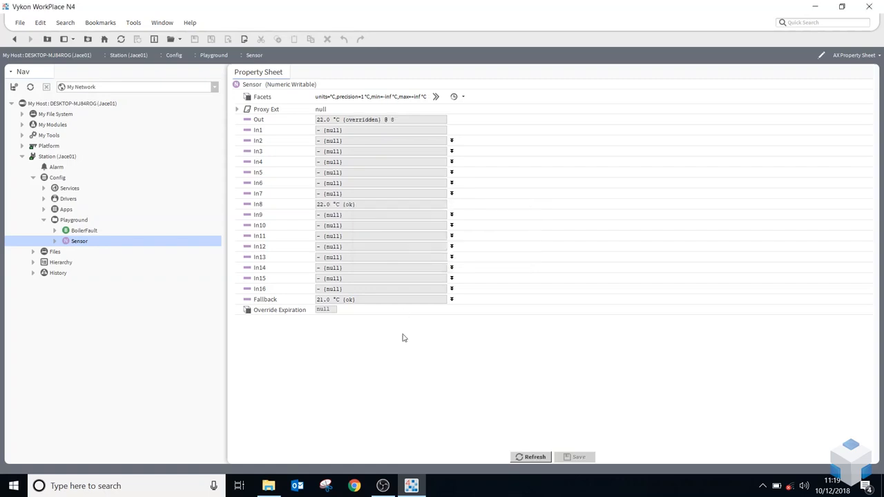
Return to the Playground wire sheet and release Sensor's override with the Auto action.
click(47, 38)
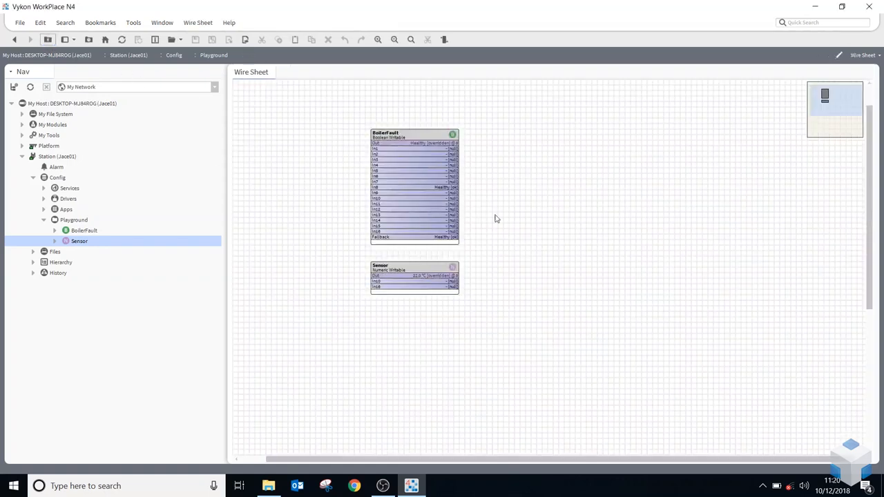
right_click(405, 278)
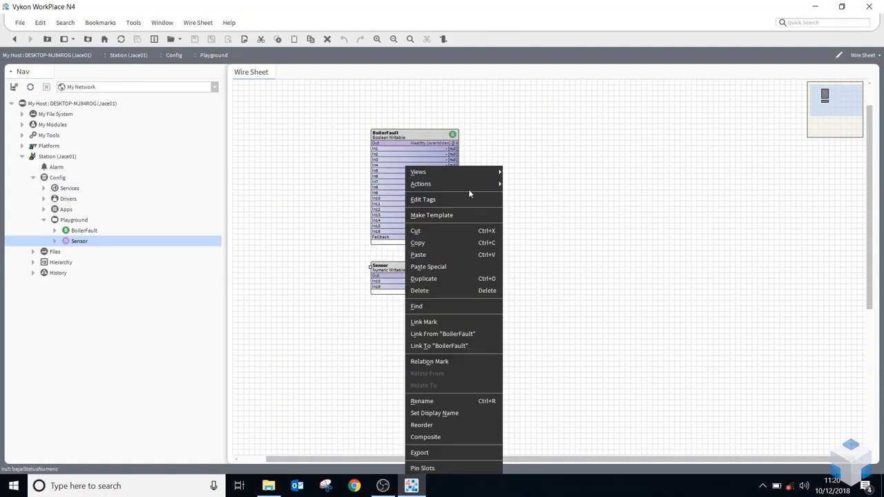
mouse_move(469, 187)
click(530, 220)
click(395, 365)
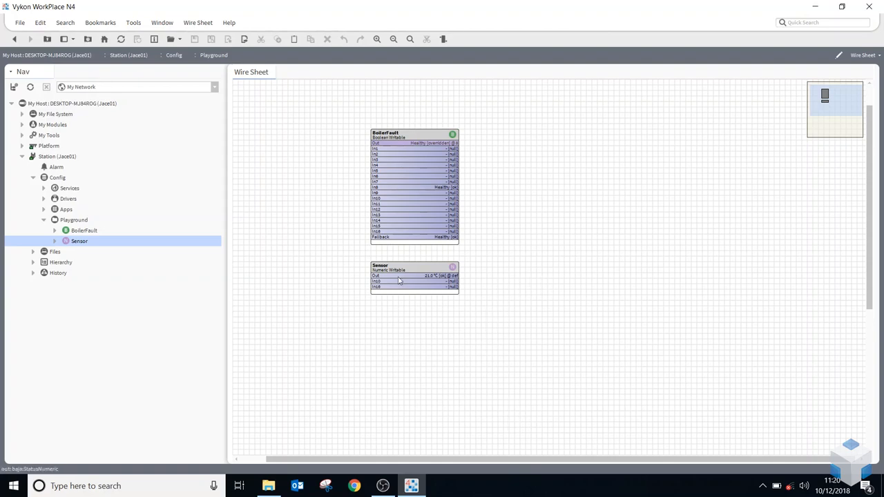
Release BoilerFault's override with the Auto action.
right_click(412, 189)
mouse_move(484, 184)
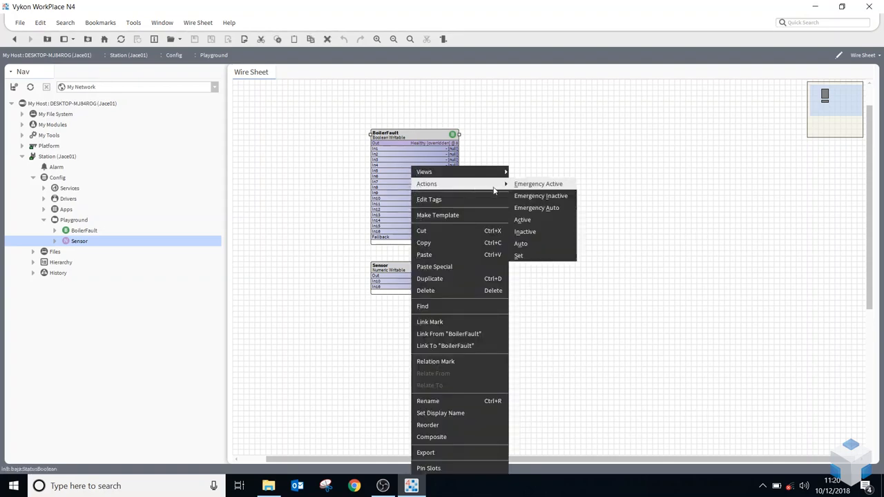
click(533, 243)
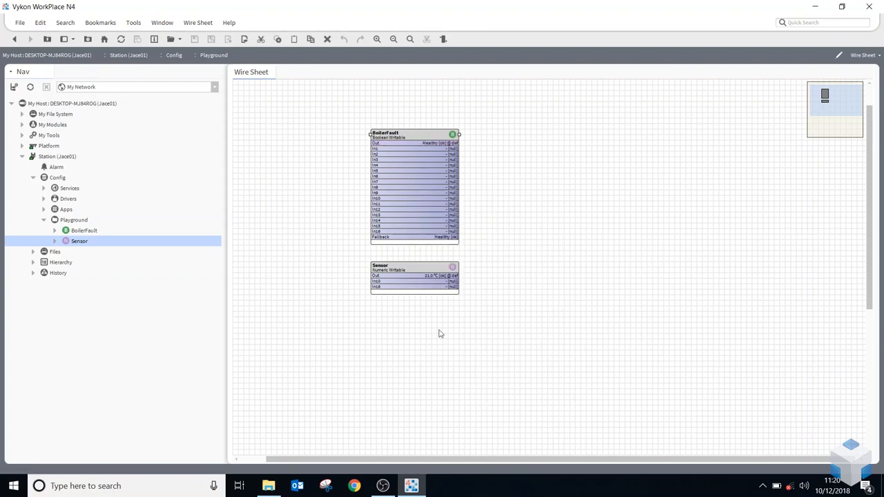
Duplicate the Sensor block as Sensor1 and place the copy directly below Sensor on the wire sheet.
right_click(405, 281)
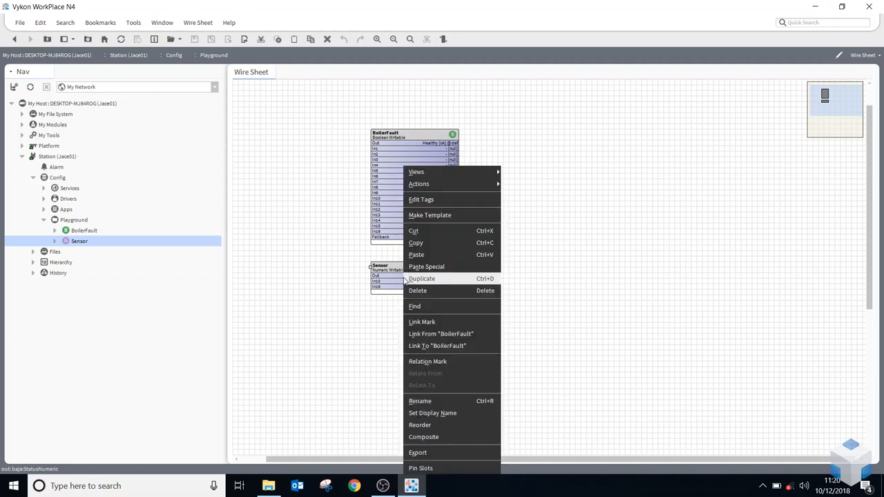
click(349, 305)
right_click(408, 272)
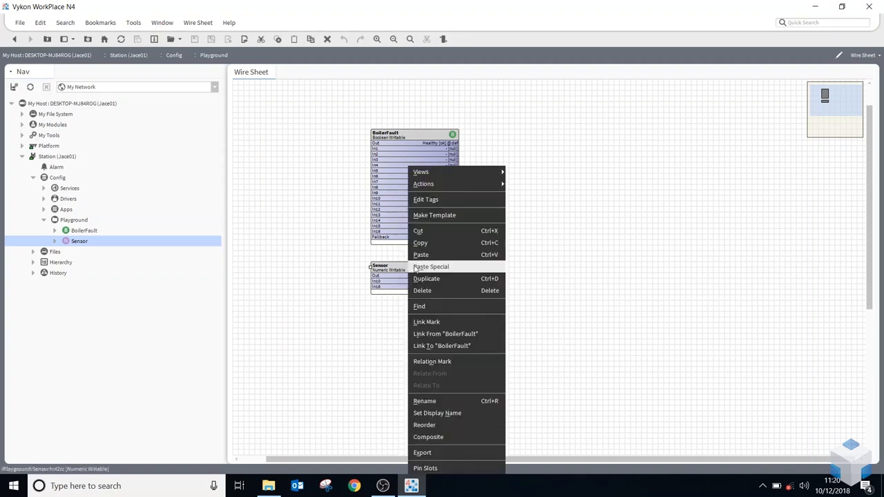
click(432, 280)
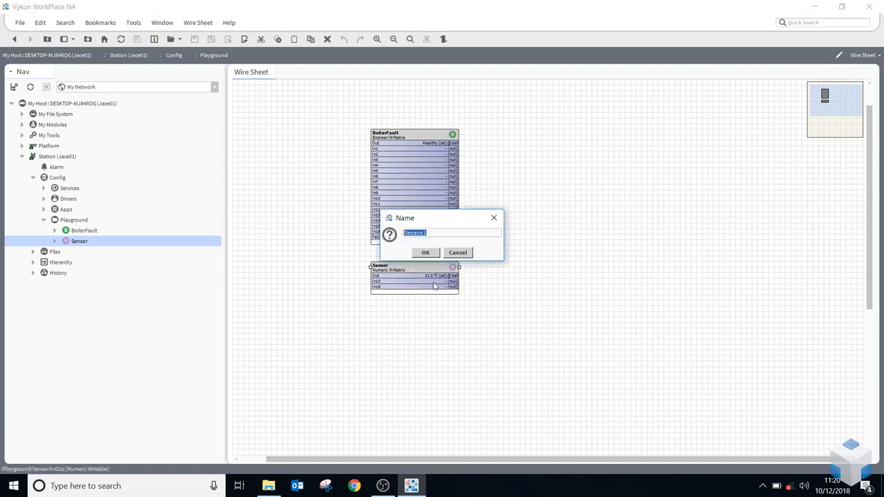
click(428, 234)
click(425, 252)
drag(413, 270, 408, 315)
click(438, 373)
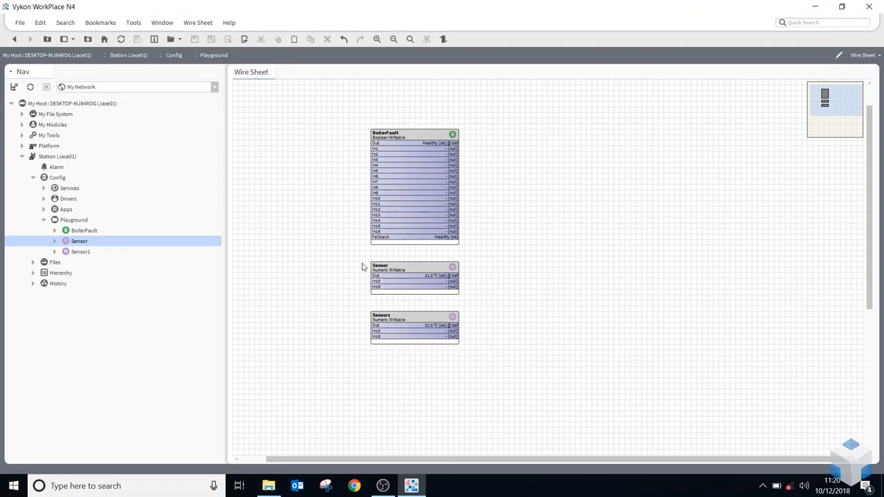
Rename Sensor and Sensor1 together by replacing "Sensor" with "TemperatureSensor" in both names.
drag(358, 254, 500, 378)
drag(354, 251, 489, 371)
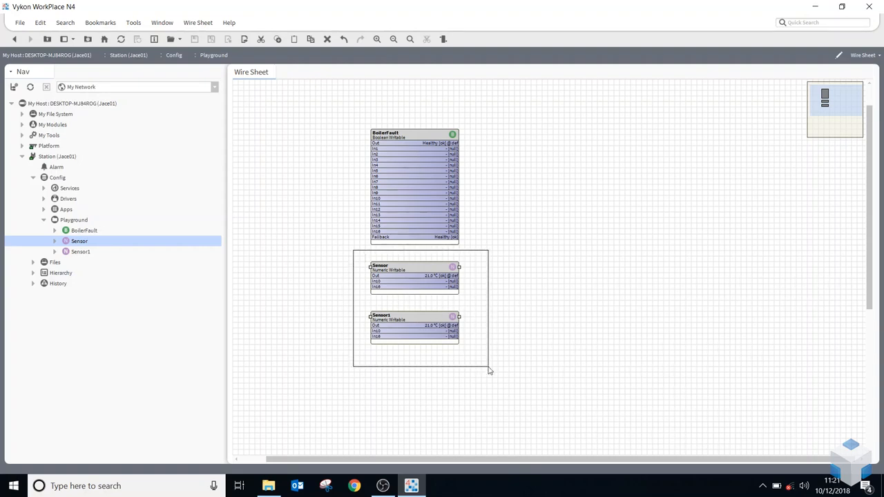
drag(488, 371, 487, 368)
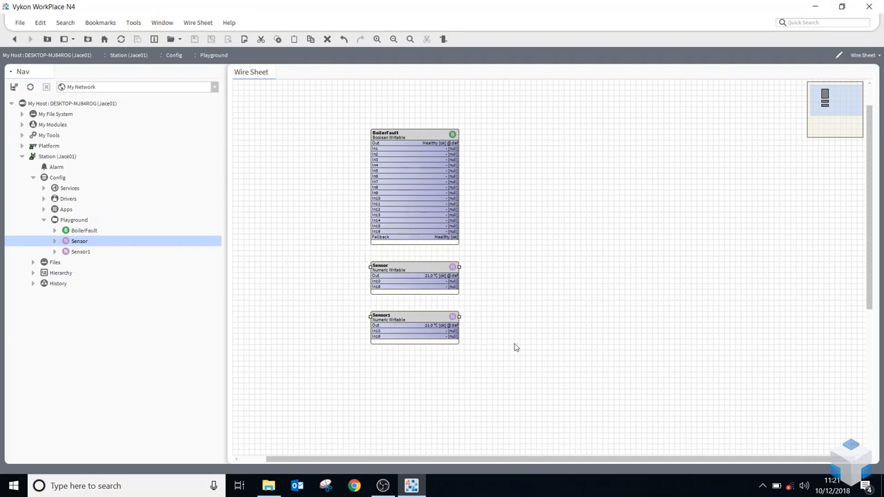
right_click(395, 267)
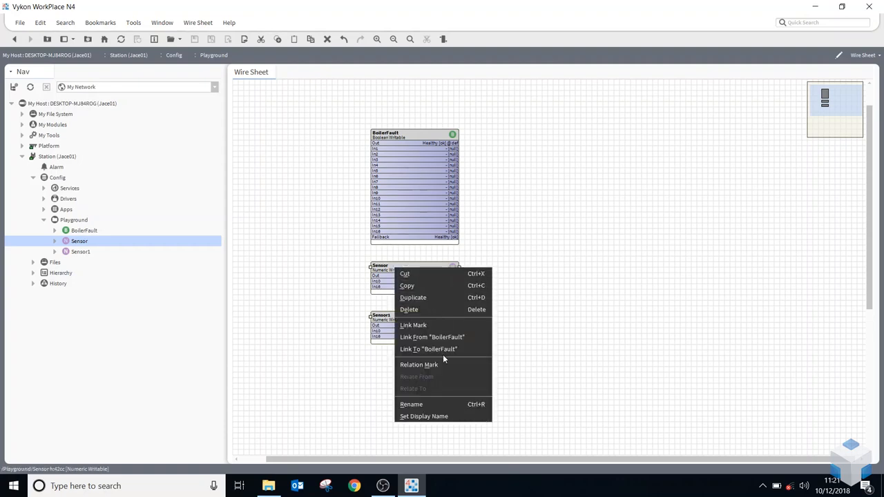
click(479, 409)
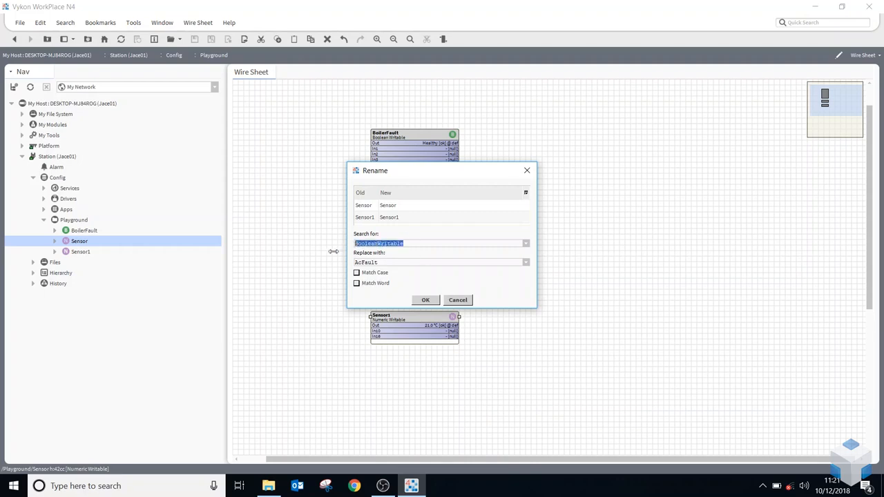
text(Sensor)
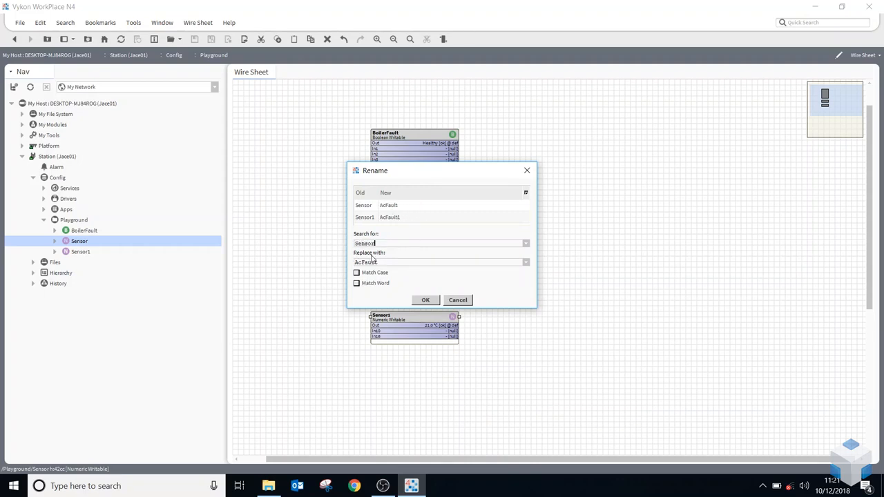
drag(399, 261, 338, 259)
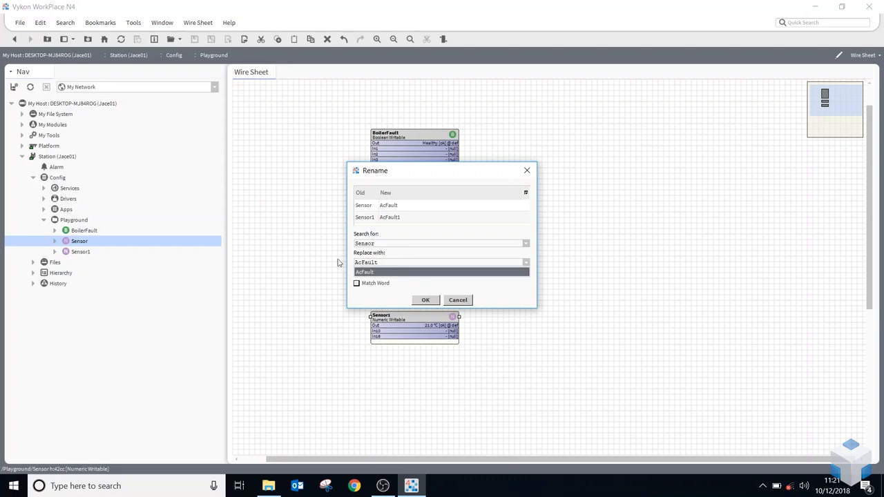
click(386, 273)
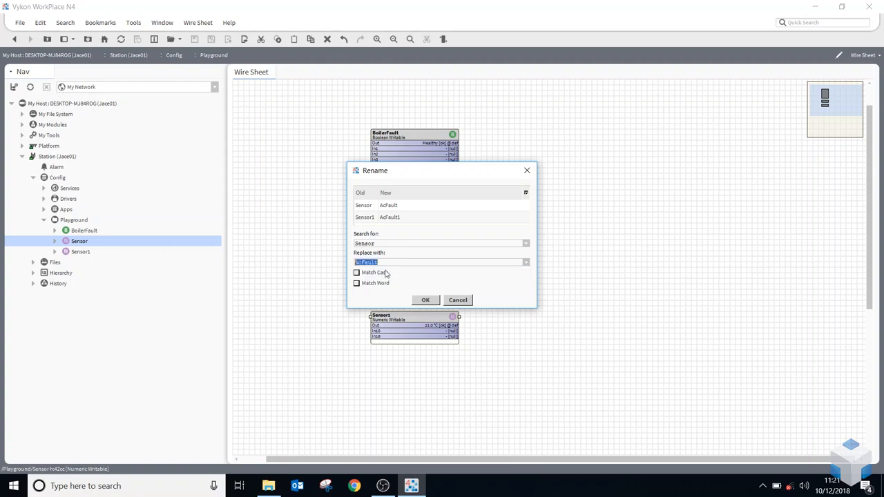
text(TemperatureSensor)
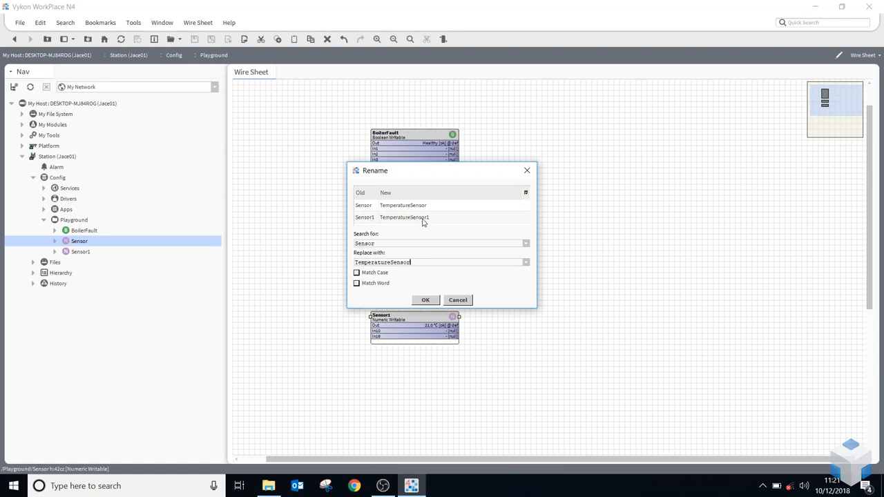
click(433, 300)
click(535, 326)
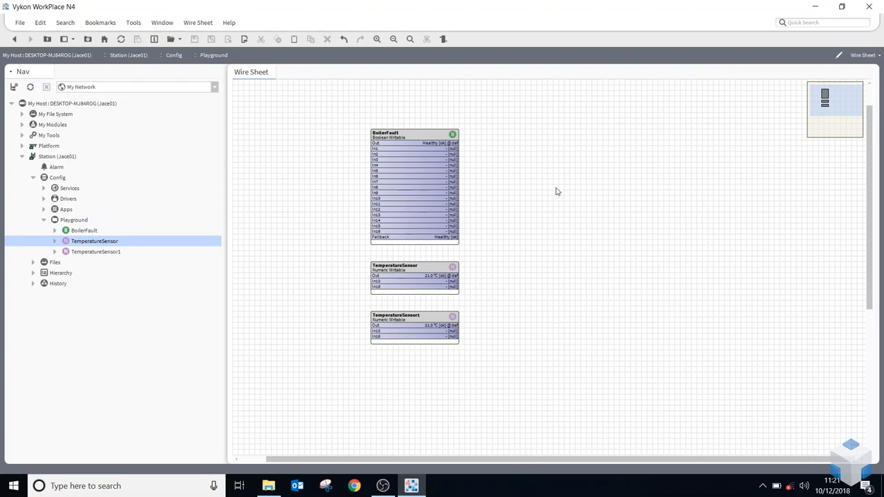
Add a BooleanWritable point with its default name and position it across from BoilerFault on the wire sheet.
click(398, 165)
right_click(563, 162)
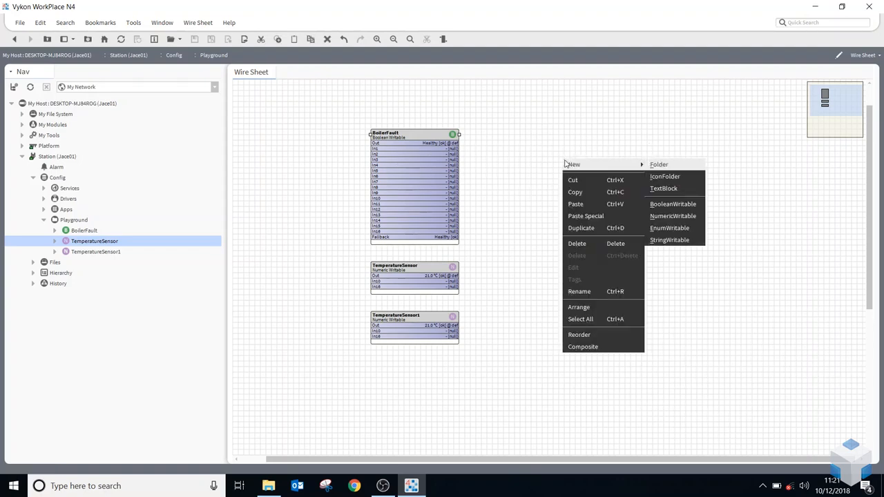
click(684, 204)
click(427, 253)
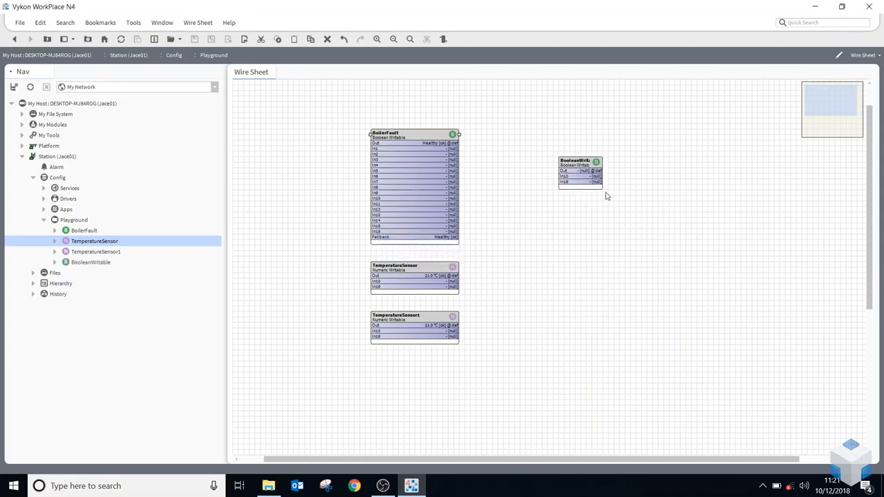
drag(588, 169, 610, 141)
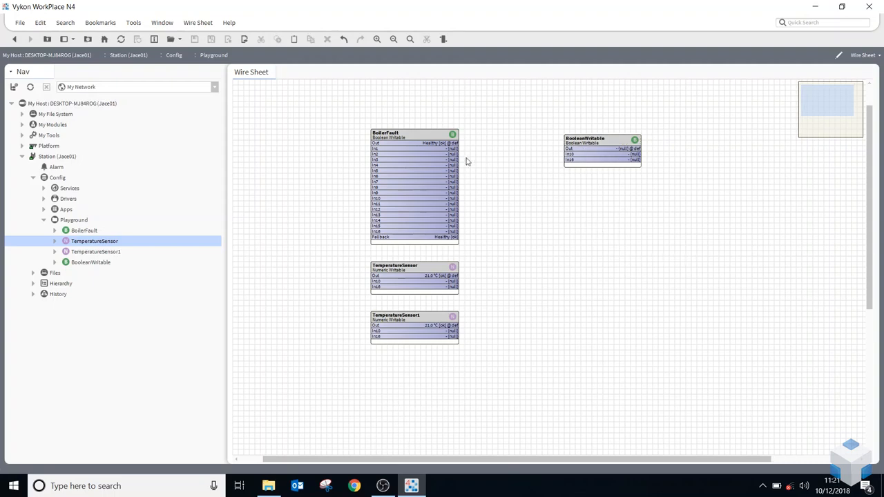
Wire BoilerFault's Out slot directly to BooleanWritable's In10 slot, and delete that link again.
mouse_move(448, 144)
mouse_down()
mouse_move(494, 149)
mouse_move(450, 144)
mouse_up()
drag(377, 143, 293, 100)
drag(447, 141, 565, 154)
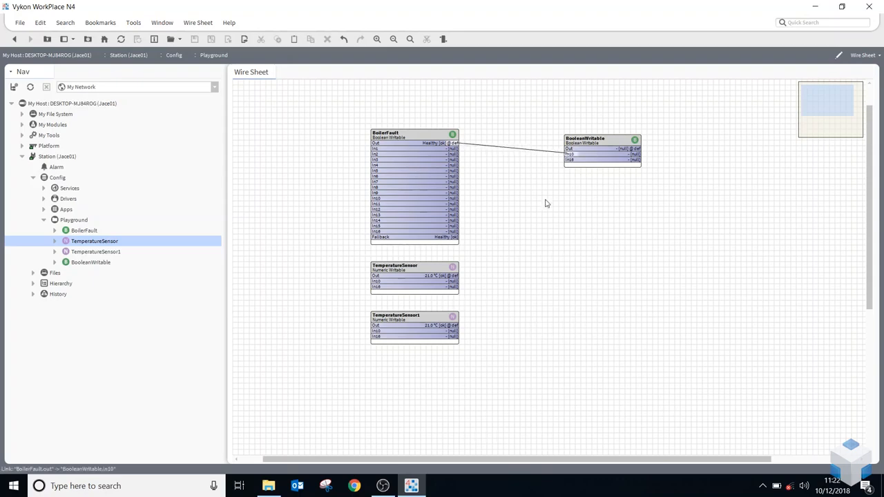
right_click(521, 153)
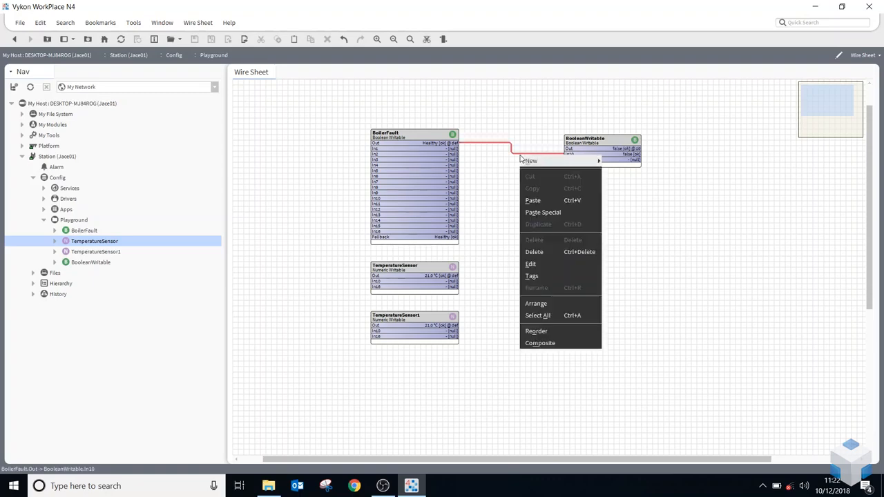
click(535, 251)
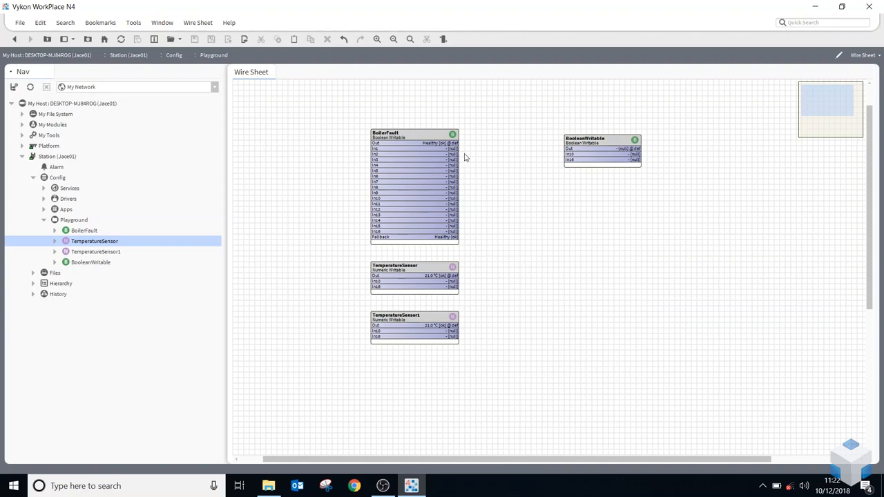
Link-mark BoilerFault and start a link from it to the BooleanWritable block.
click(422, 165)
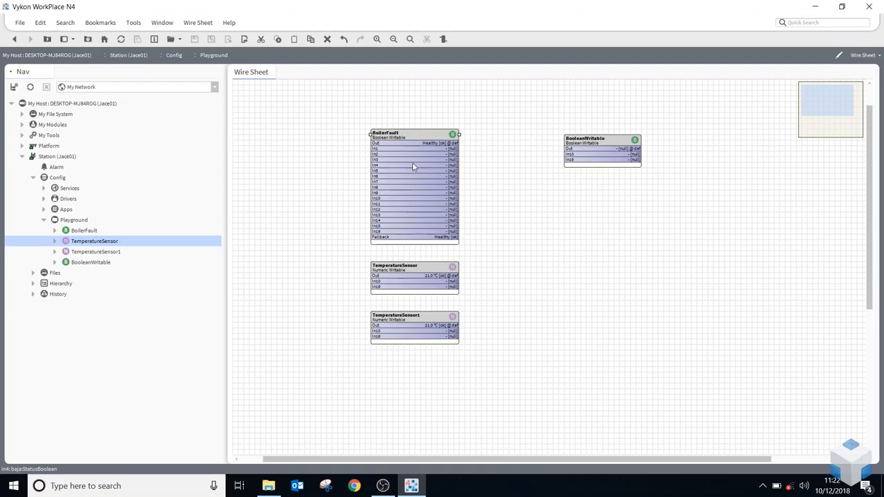
right_click(424, 156)
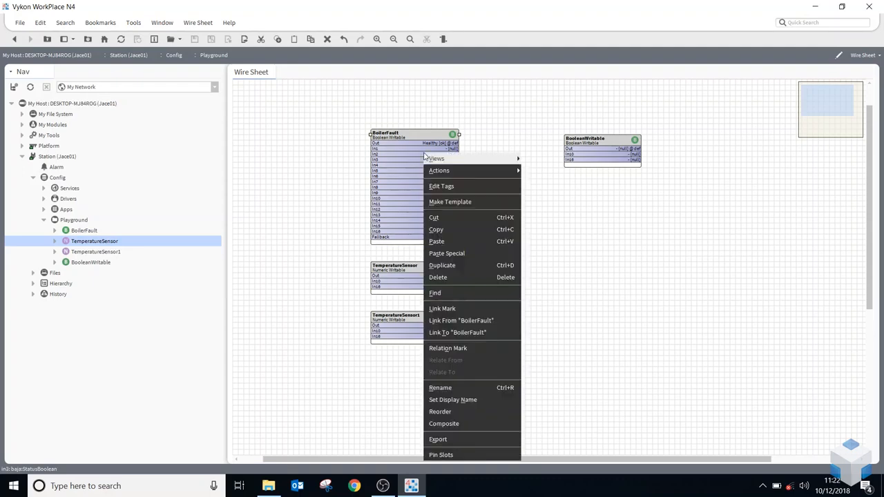
click(461, 309)
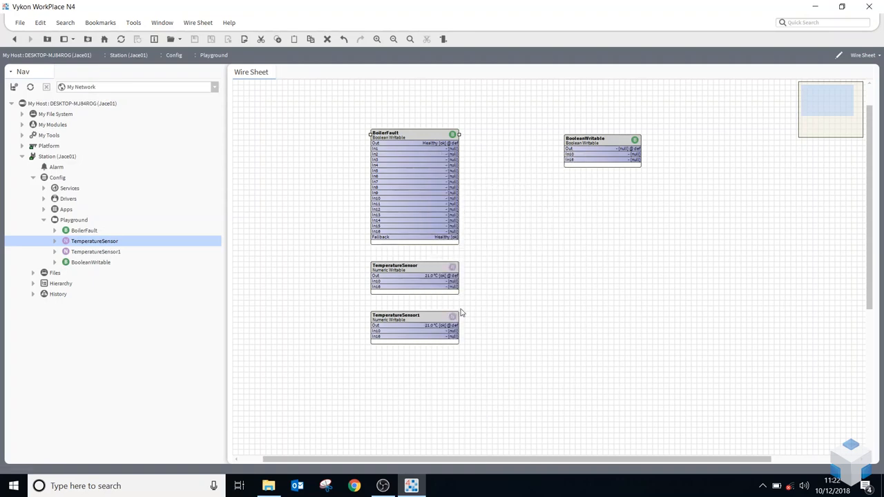
right_click(588, 152)
mouse_move(588, 155)
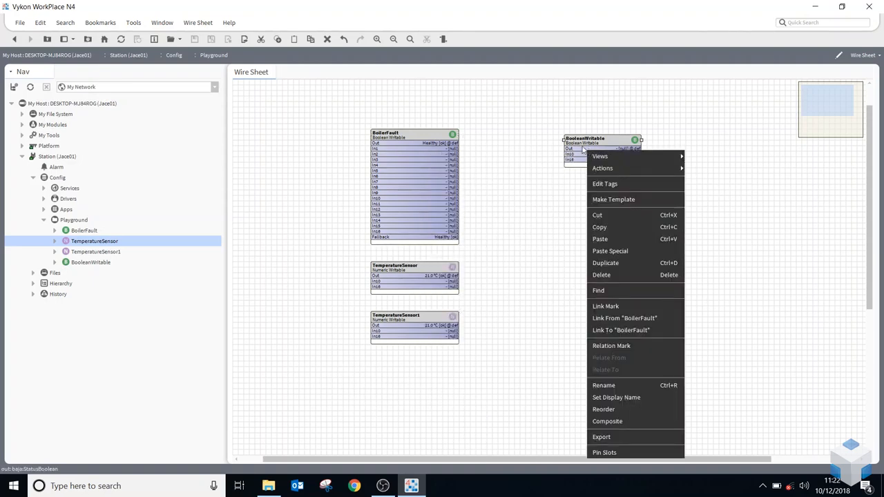
click(640, 319)
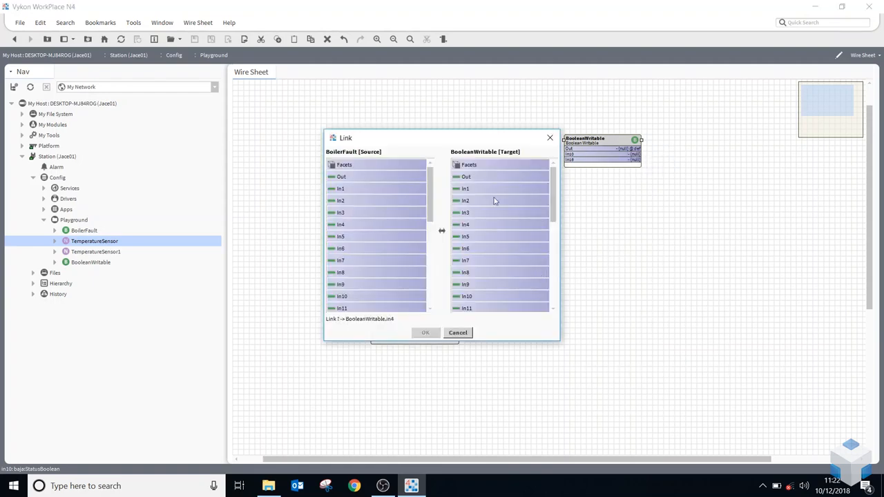
Complete the link with BoilerFault's Out as source and BooleanWritable's In10 as target, and delete the resulting link.
drag(427, 138, 381, 84)
click(311, 123)
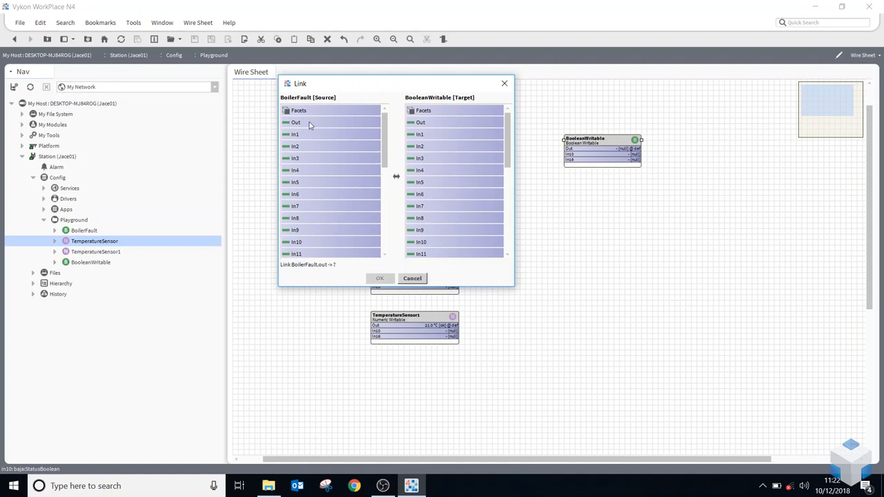
drag(346, 85, 515, 202)
click(486, 254)
click(480, 241)
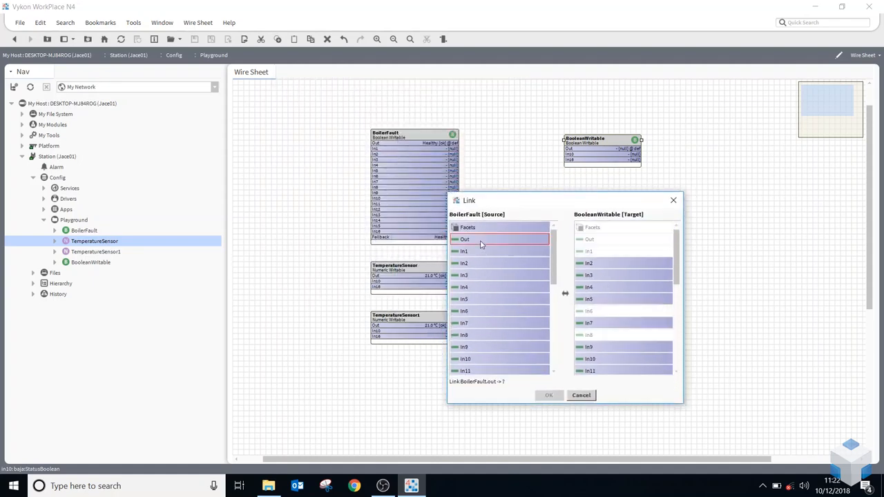
scroll(627, 316, down, 1)
scroll(627, 317, down, 7)
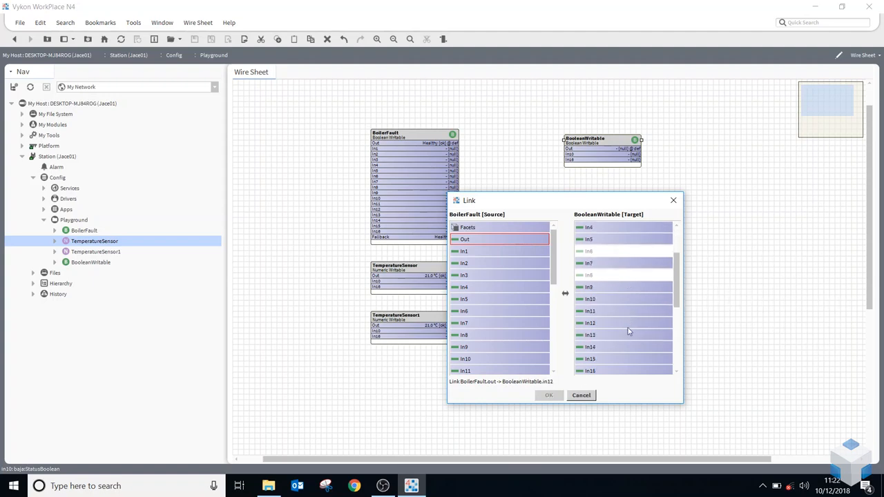
scroll(619, 348, up, 9)
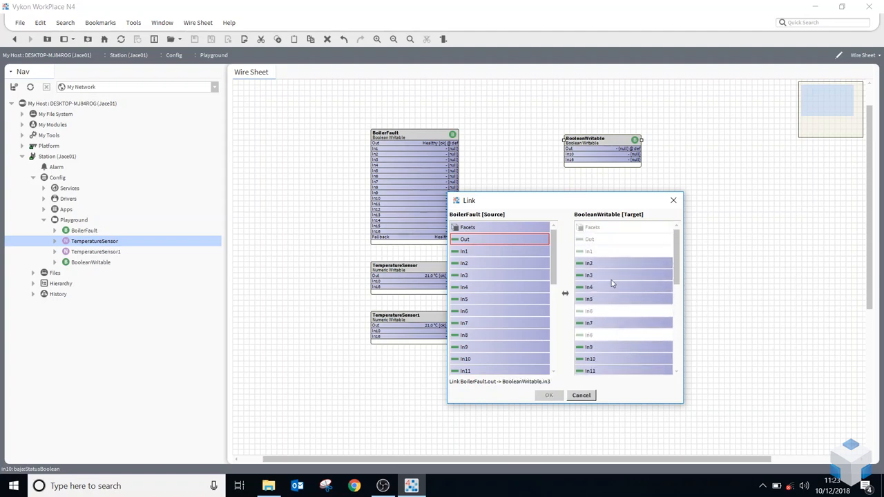
scroll(613, 286, down, 3)
click(592, 299)
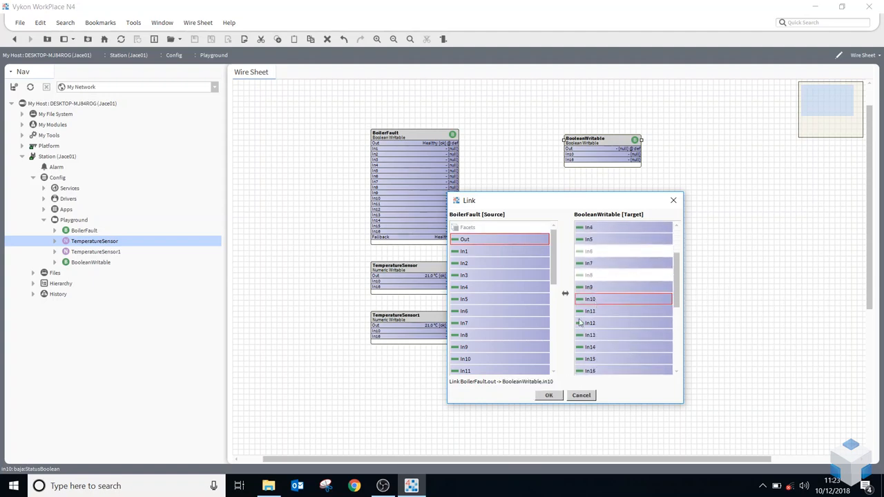
click(548, 395)
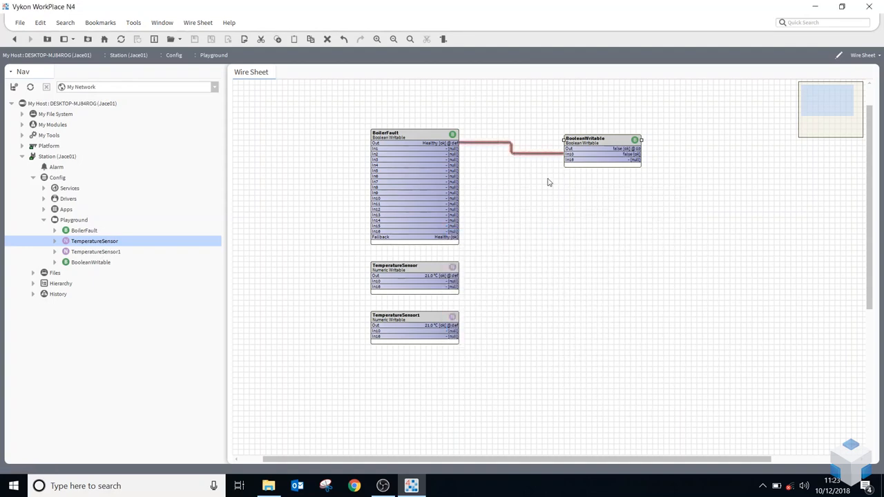
right_click(535, 157)
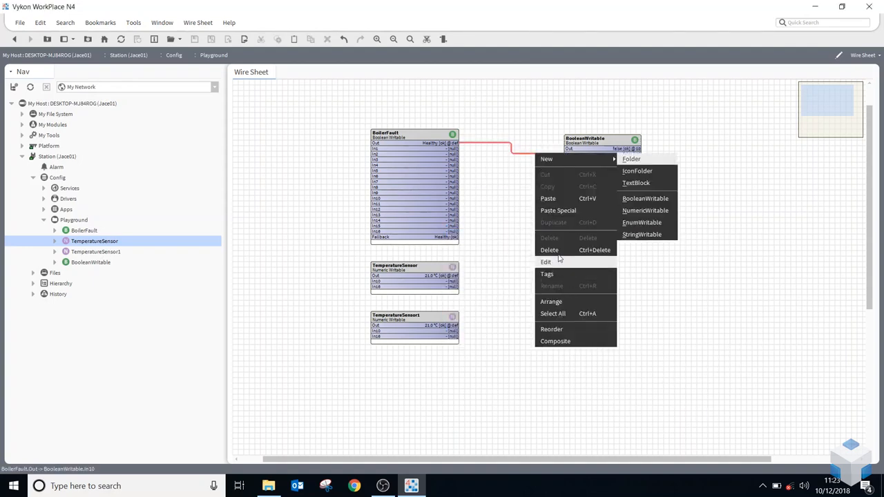
click(533, 249)
Draw a link between the BoilerFault and BooleanWritable blocks, matching Out to In10, and remove it again.
drag(454, 239, 565, 165)
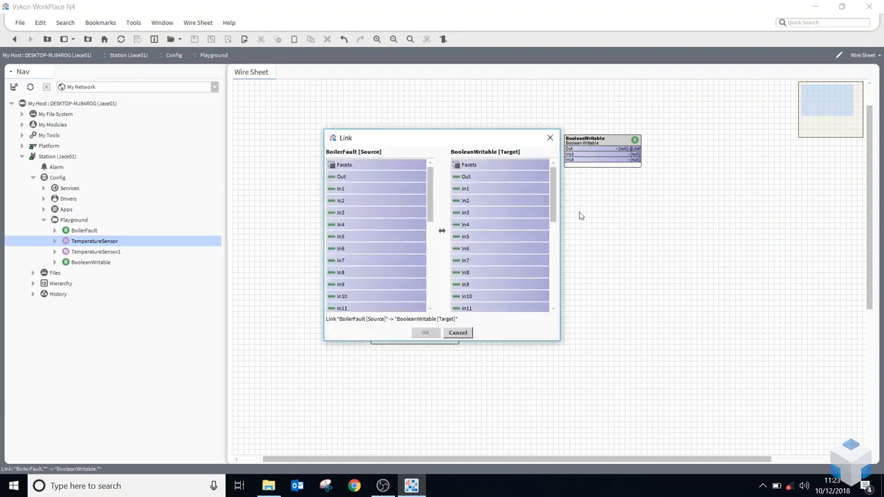
click(348, 178)
click(471, 296)
click(425, 333)
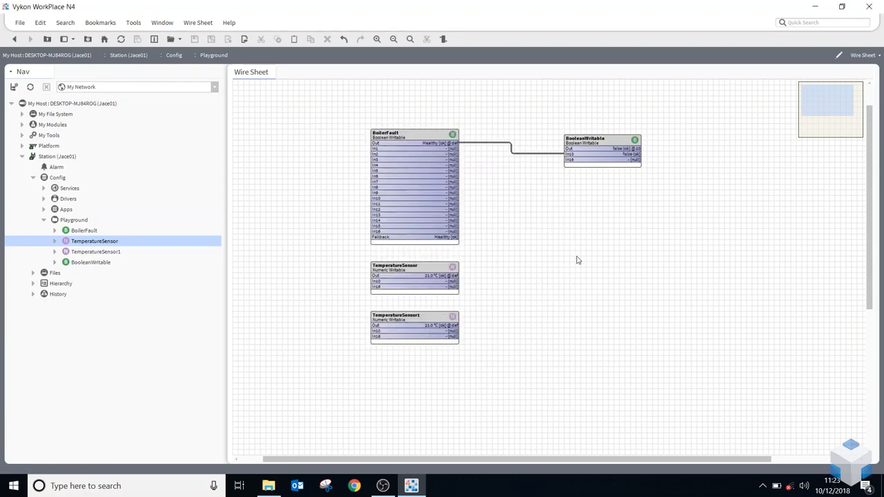
right_click(530, 154)
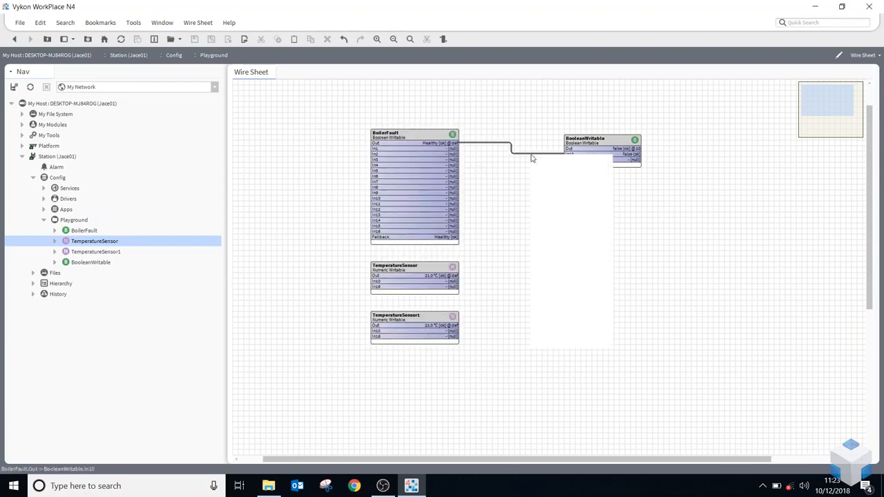
click(555, 252)
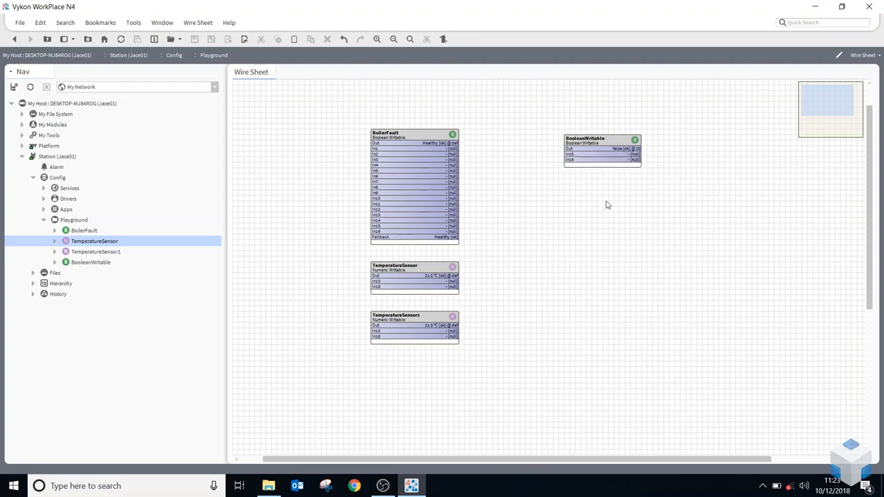
Duplicate BooleanWritable as BooleanWritable1 and place the copy directly below the original.
right_click(598, 152)
mouse_move(598, 155)
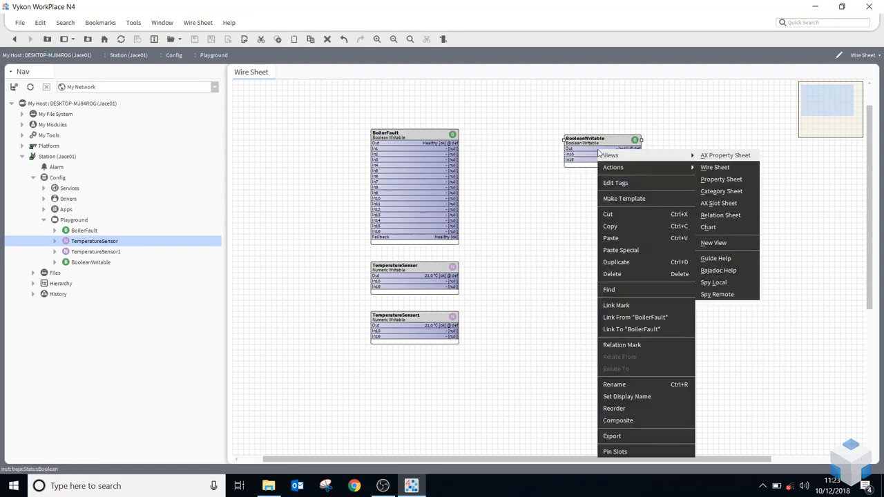
click(616, 263)
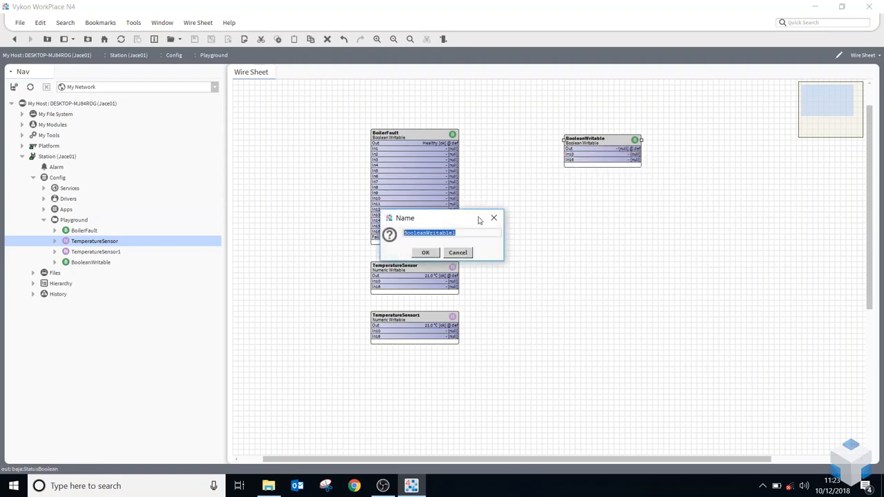
click(426, 253)
click(594, 184)
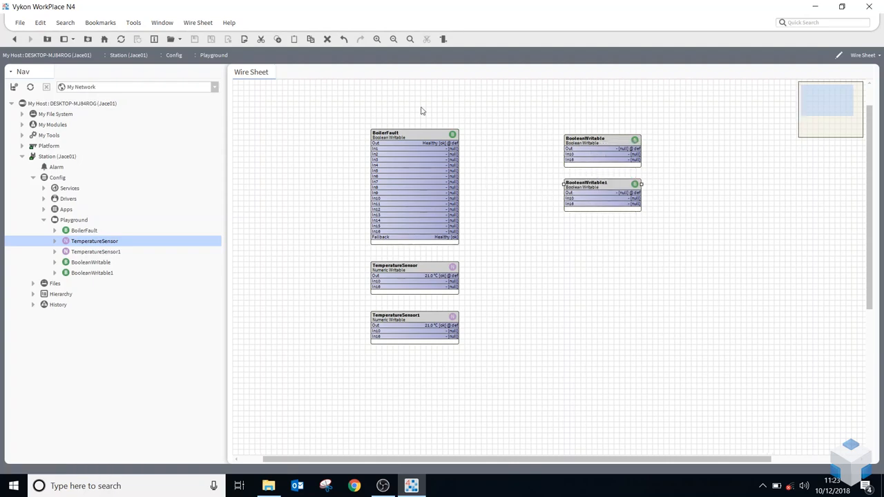
Link BoilerFault's Out to In10 of both BooleanWritable and BooleanWritable1 in one operation.
drag(544, 123, 687, 247)
right_click(592, 149)
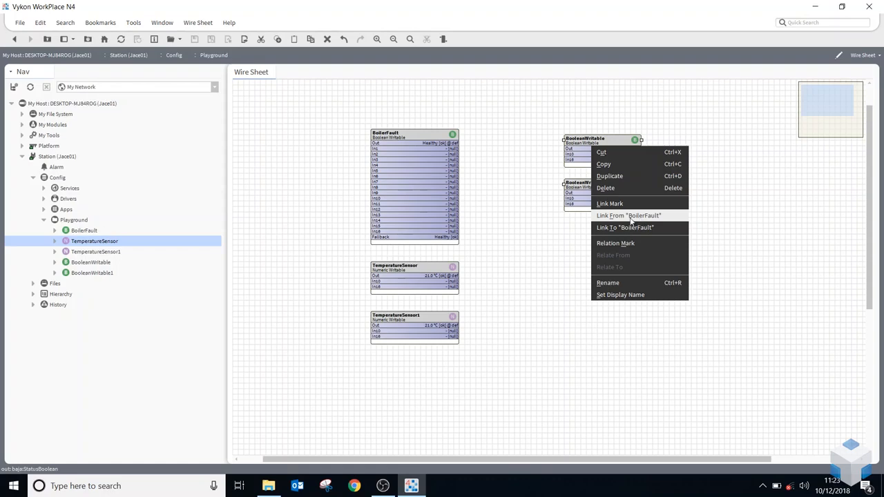
click(630, 219)
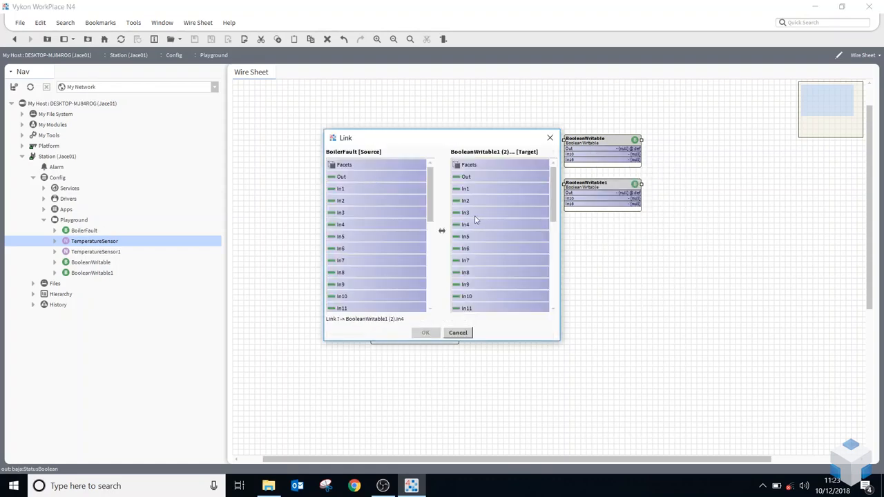
click(373, 177)
click(483, 297)
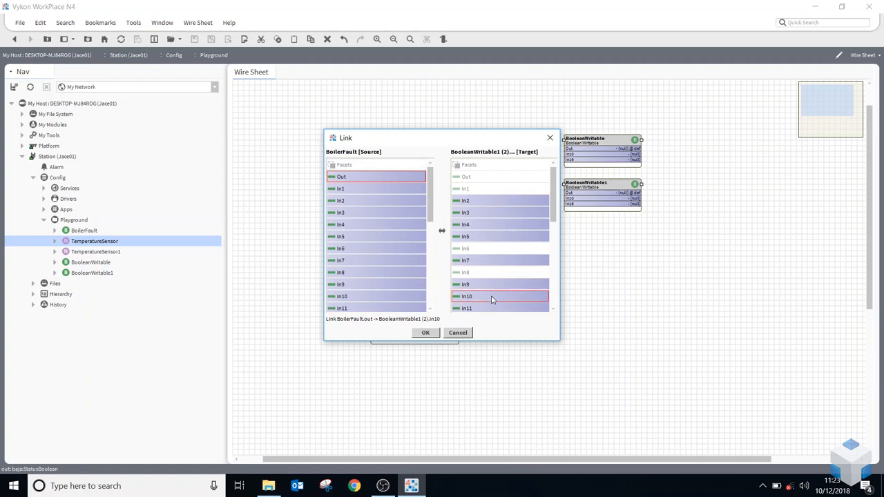
click(425, 332)
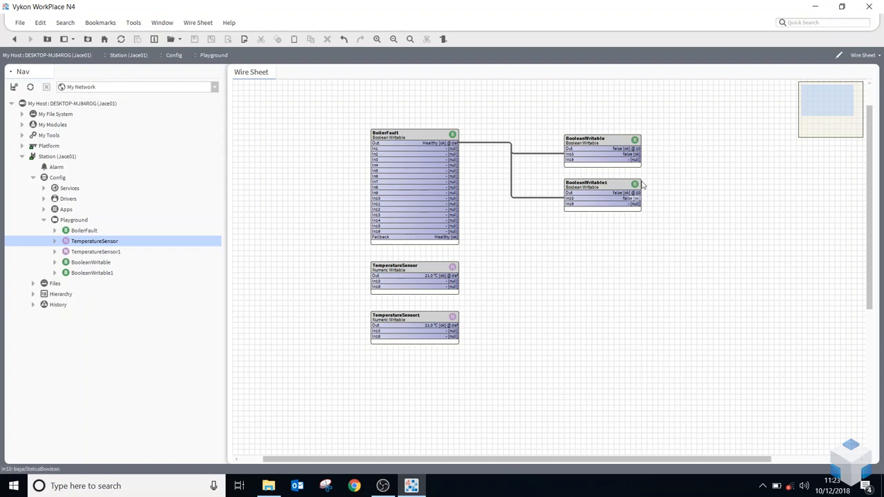
Delete the BooleanWritable1 block and move BooleanWritable up so its link from BoilerFault runs straight.
click(602, 198)
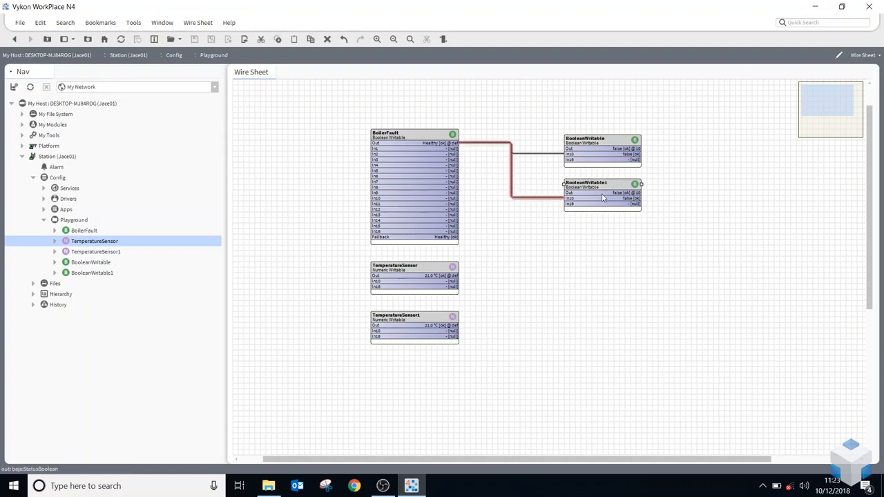
key(Delete)
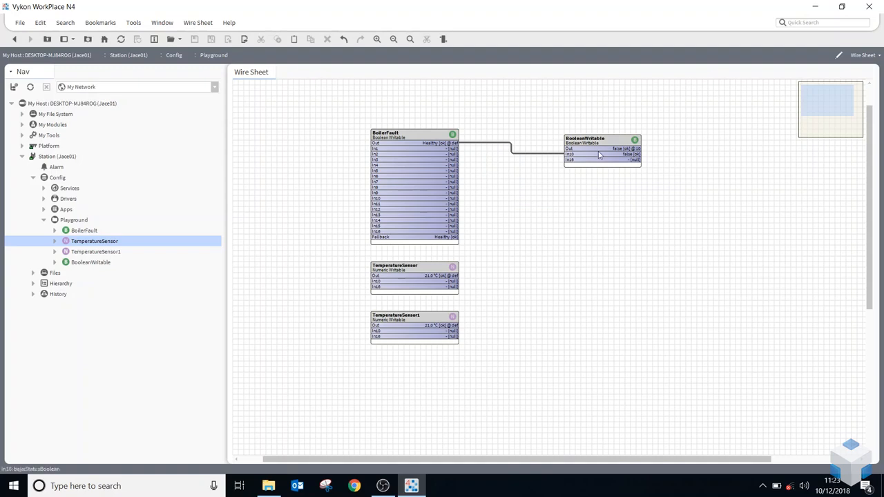
drag(599, 153, 597, 143)
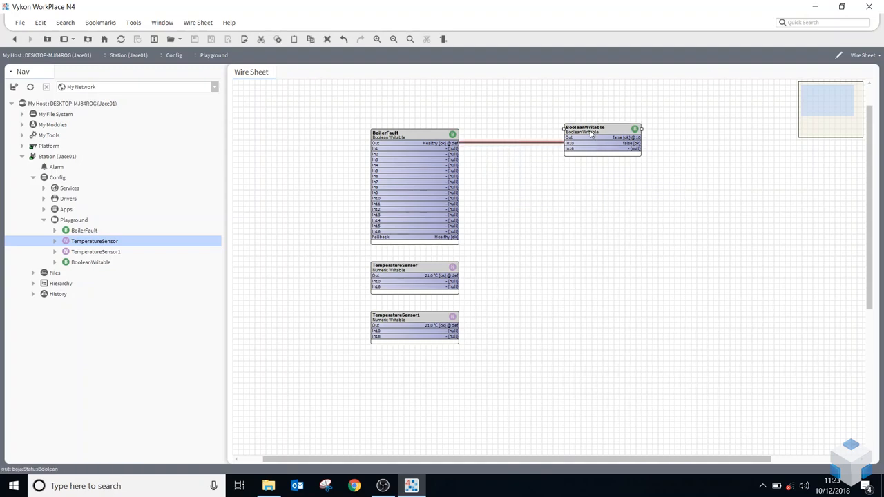
Copy BooleanWritable and use Paste Special to create 4 copies below it with Keep all links enabled.
right_click(590, 131)
click(606, 207)
right_click(594, 190)
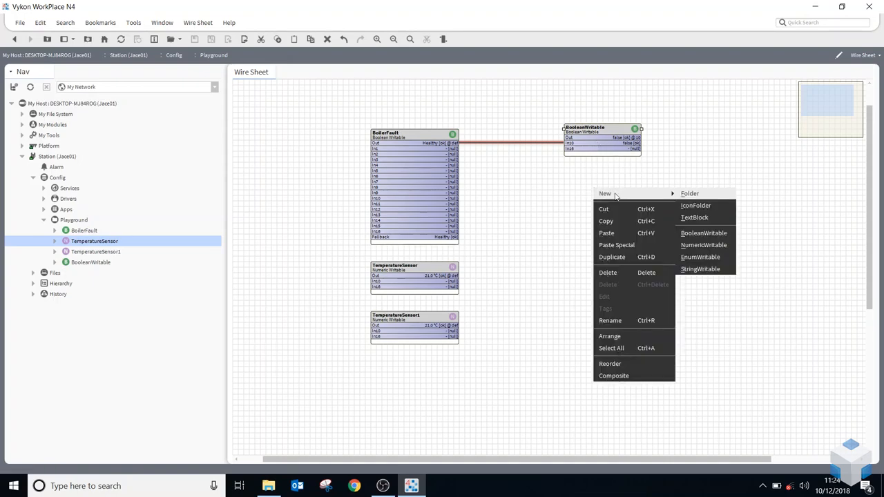
click(629, 247)
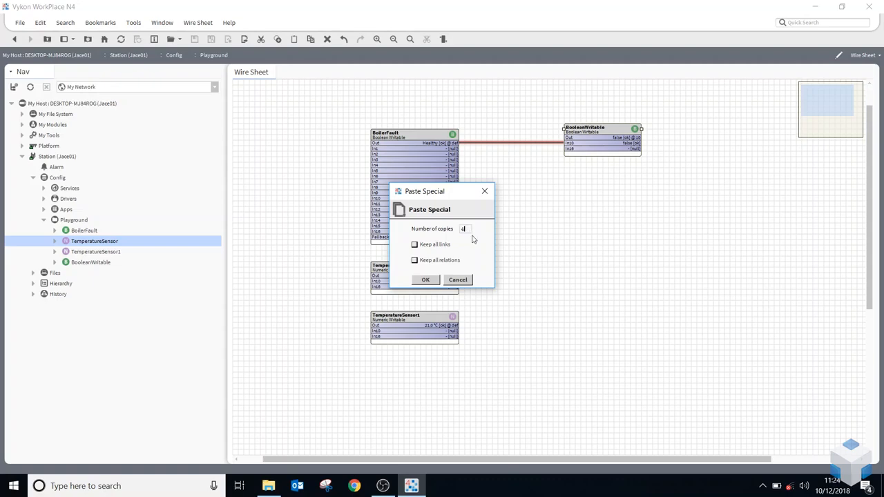
click(423, 247)
click(424, 279)
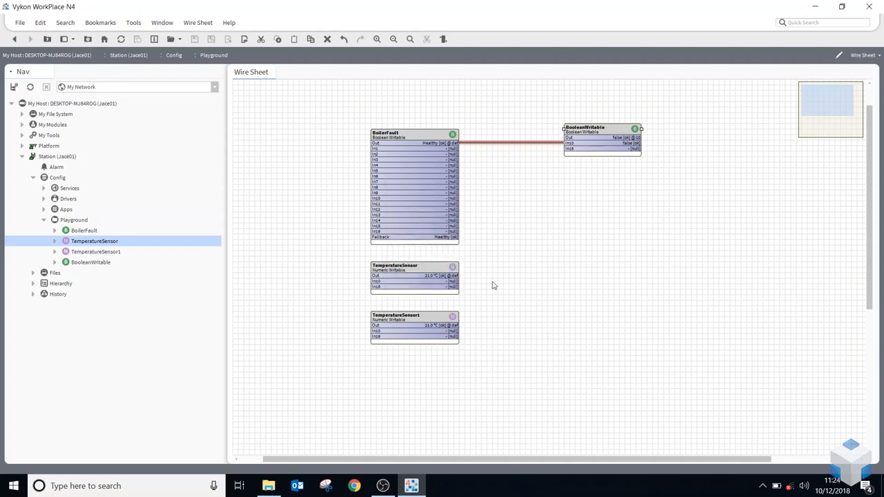
click(595, 221)
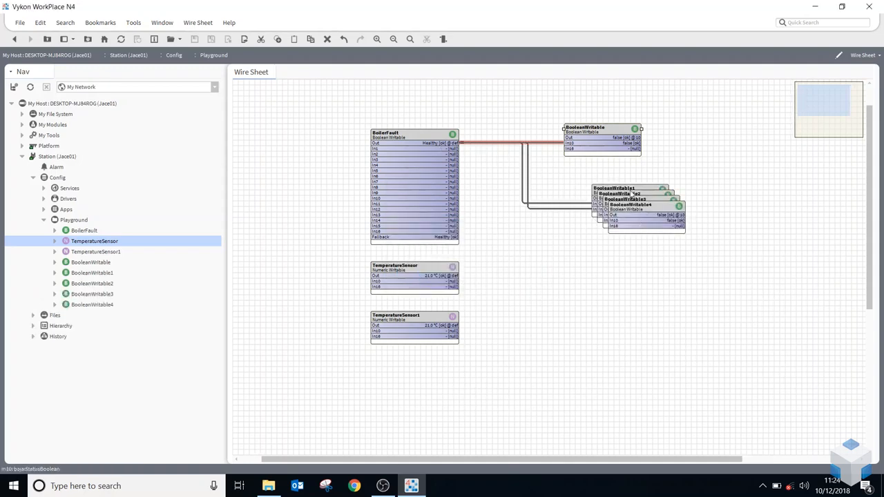
Arrange the four pasted copies, BooleanWritable1 to BooleanWritable4, in an evenly spaced column below BooleanWritable.
click(645, 262)
drag(638, 215, 622, 280)
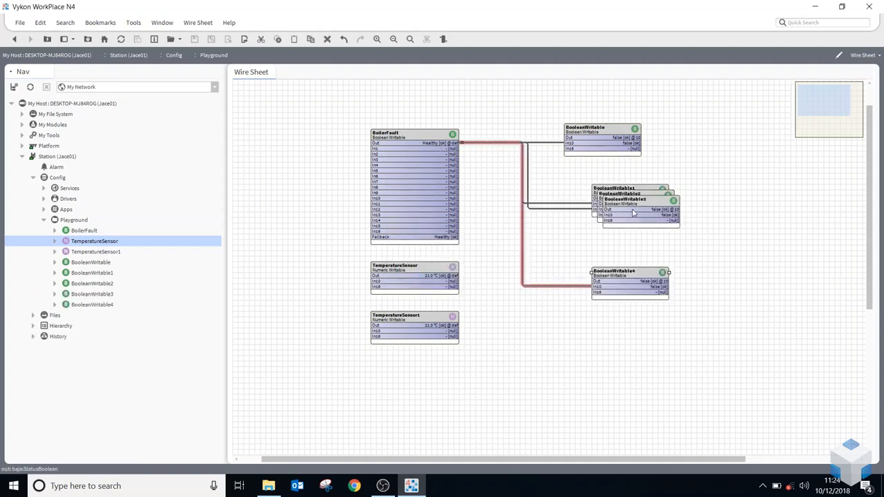
drag(624, 203, 615, 242)
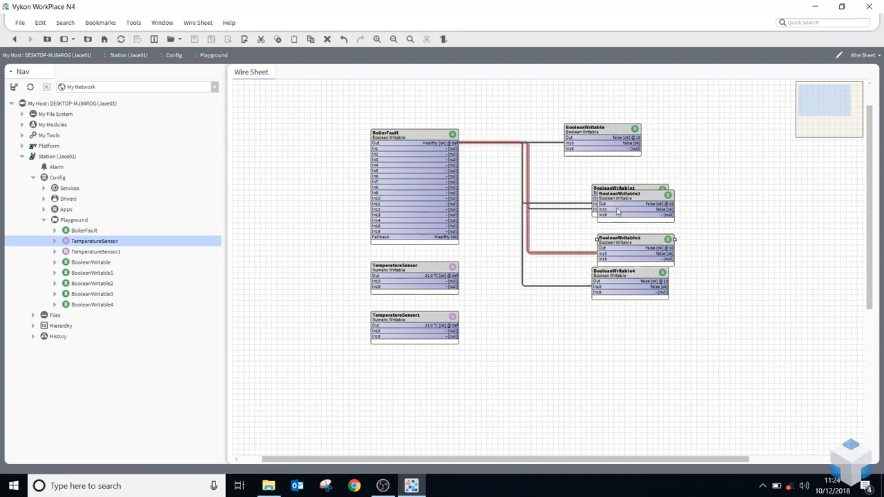
drag(613, 190, 585, 163)
drag(652, 200, 620, 210)
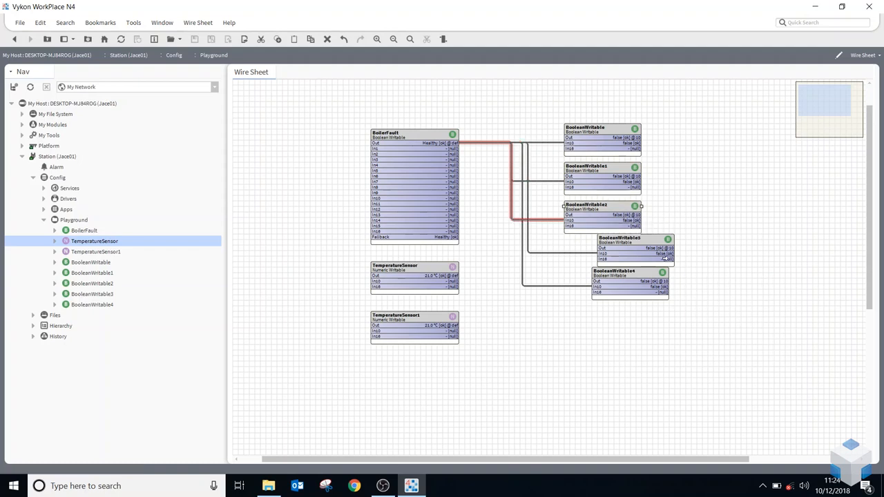
drag(632, 243, 601, 247)
drag(650, 276, 618, 287)
click(687, 340)
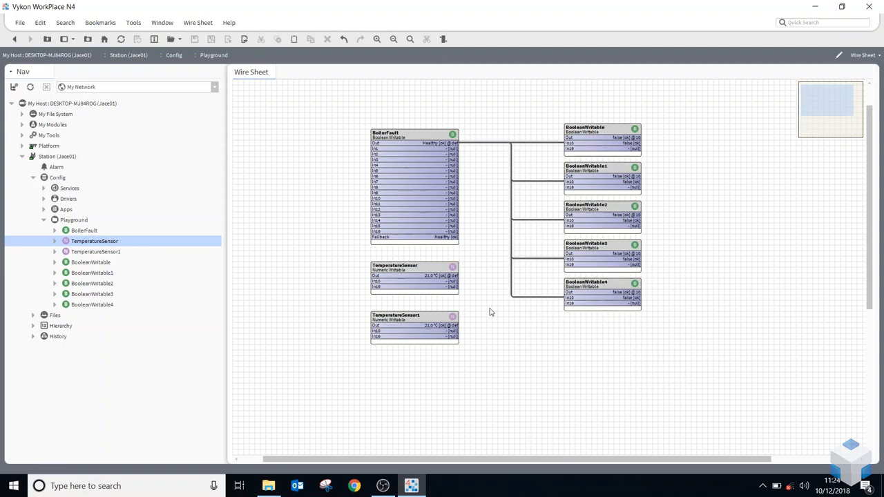
Move the five BooleanWritable blocks up as a group and the two temperature sensor blocks further down.
drag(555, 111, 669, 318)
drag(601, 128, 606, 107)
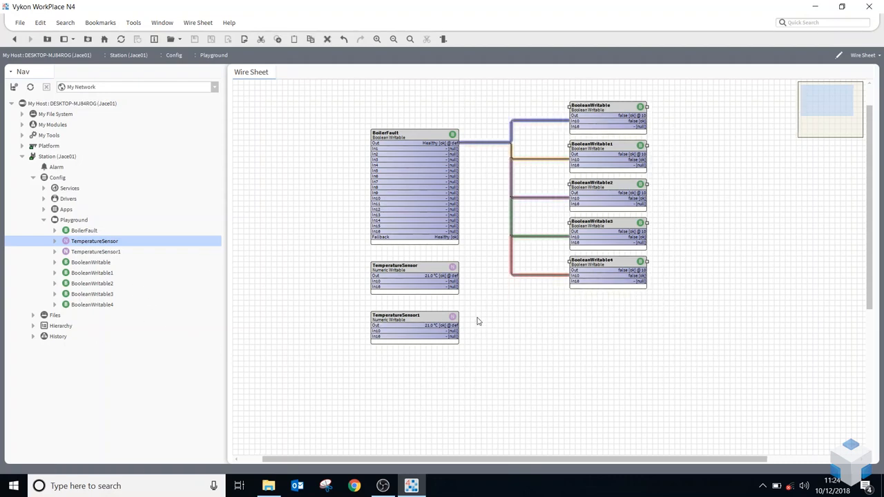
drag(465, 355, 343, 250)
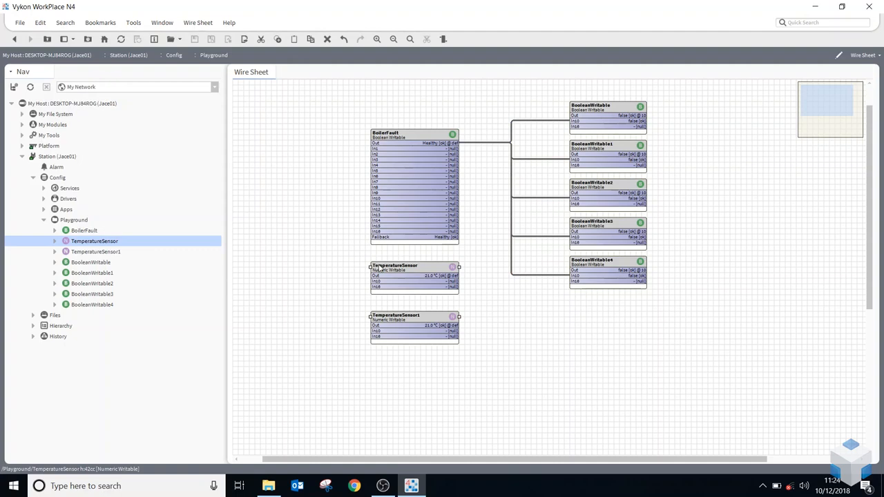
drag(383, 292, 383, 318)
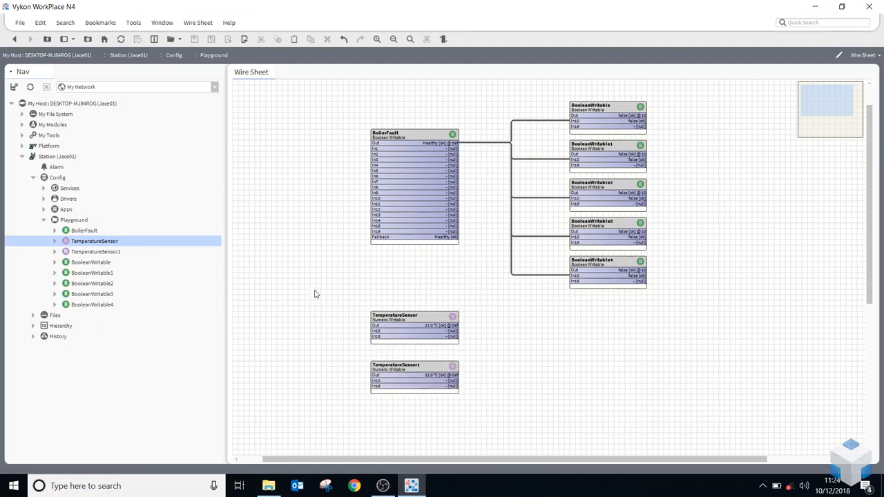
Collapse the Config and Station branches of the navigation tree and show the Palette side bar.
click(34, 178)
click(23, 157)
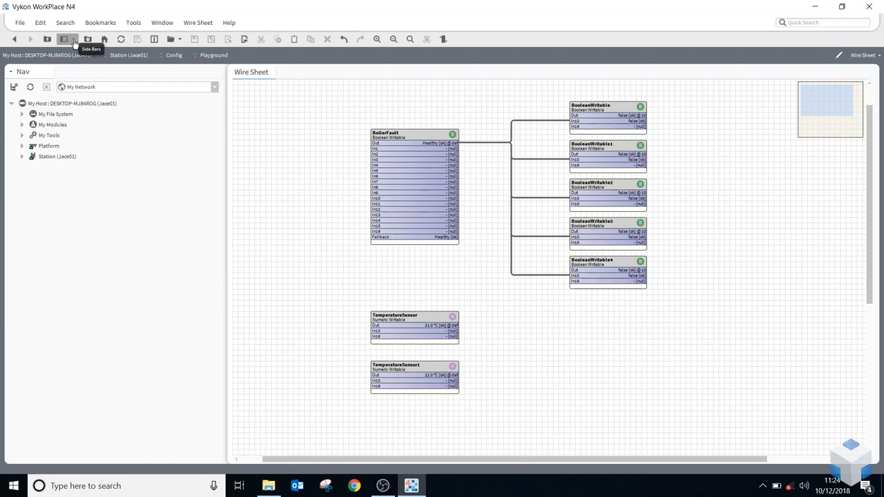
click(74, 42)
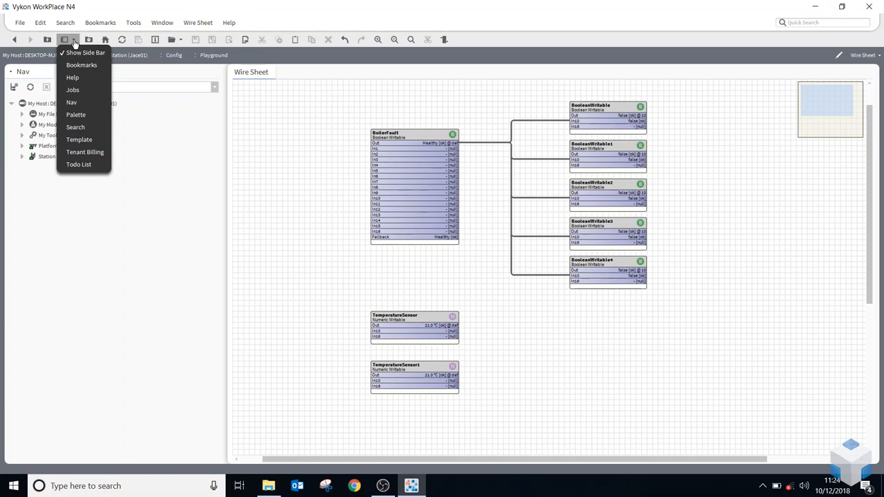
click(81, 116)
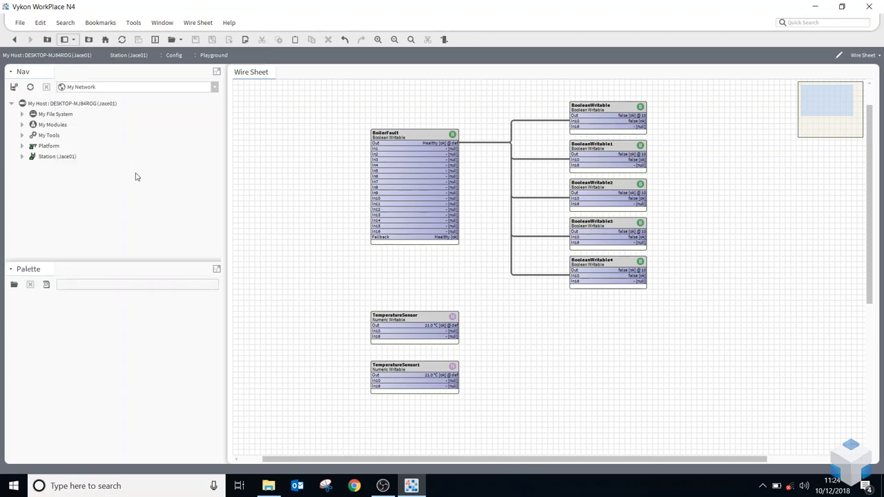
Filter the available palettes by "kit", open the kitControl palette and enlarge its display area.
click(15, 286)
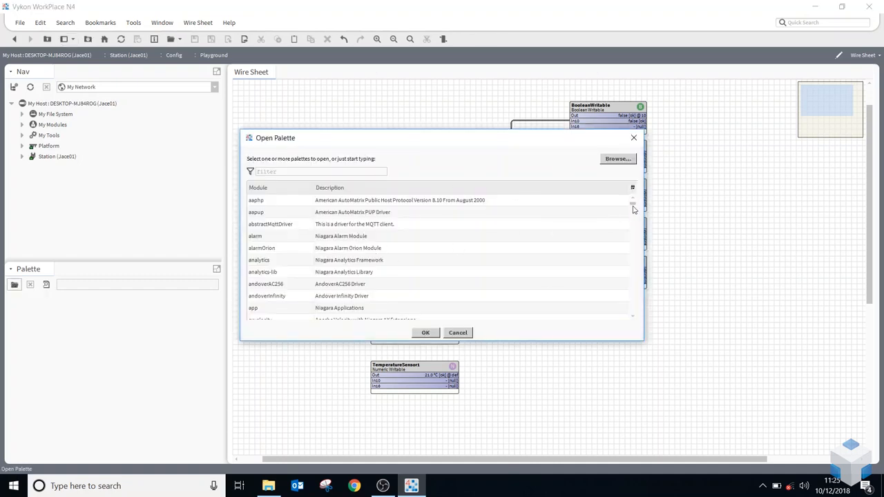
mouse_move(633, 208)
mouse_down()
mouse_move(635, 300)
mouse_move(639, 197)
mouse_up()
text(kit)
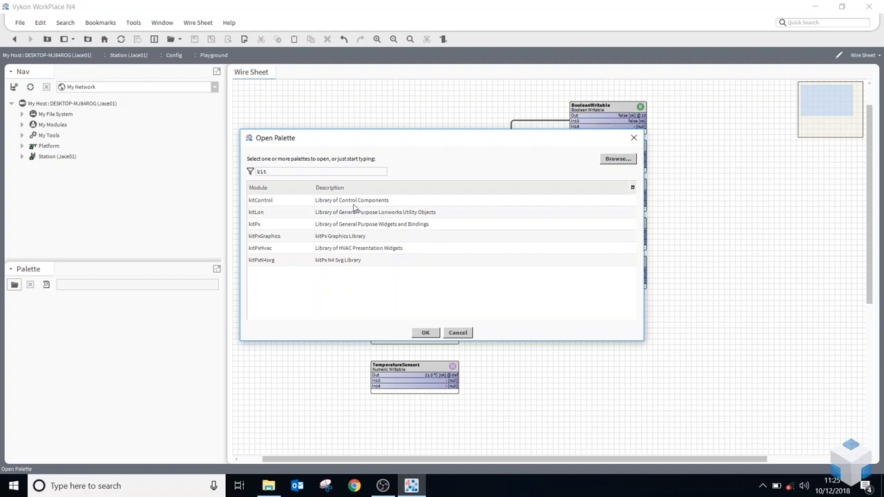
double_click(260, 201)
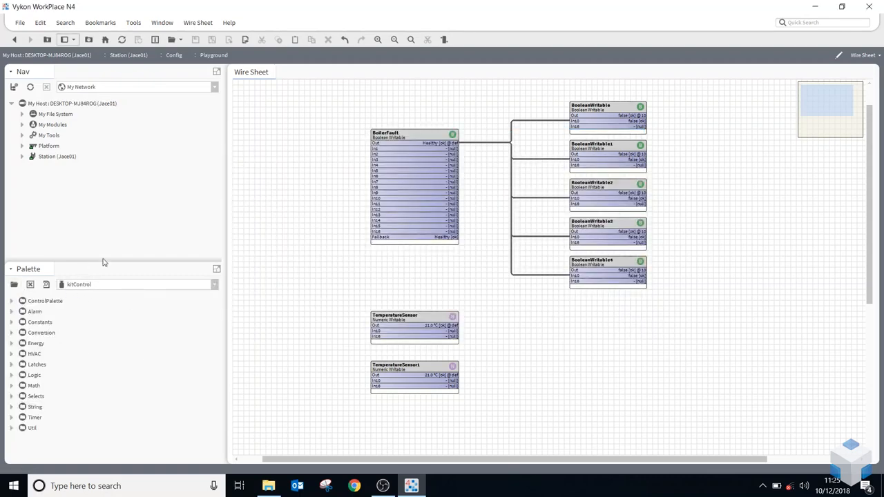
drag(104, 265, 128, 166)
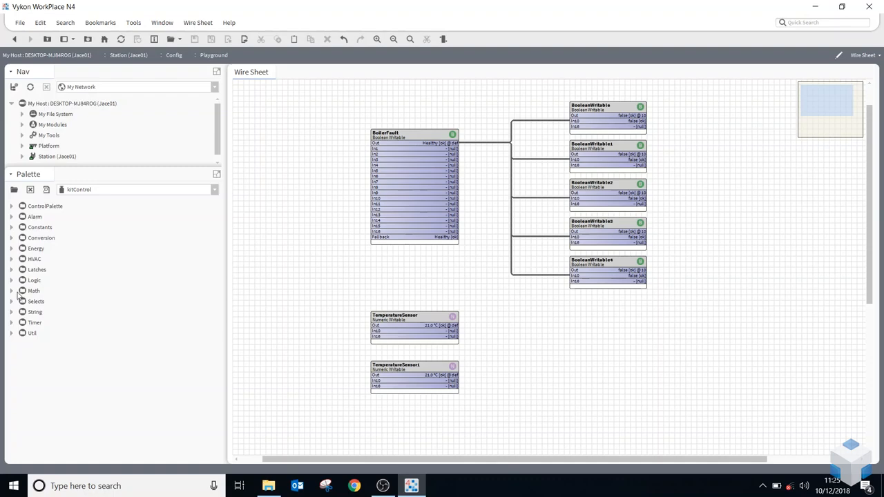
Set the value of TemperatureSensor1 to 25 °C.
right_click(417, 373)
mouse_move(448, 186)
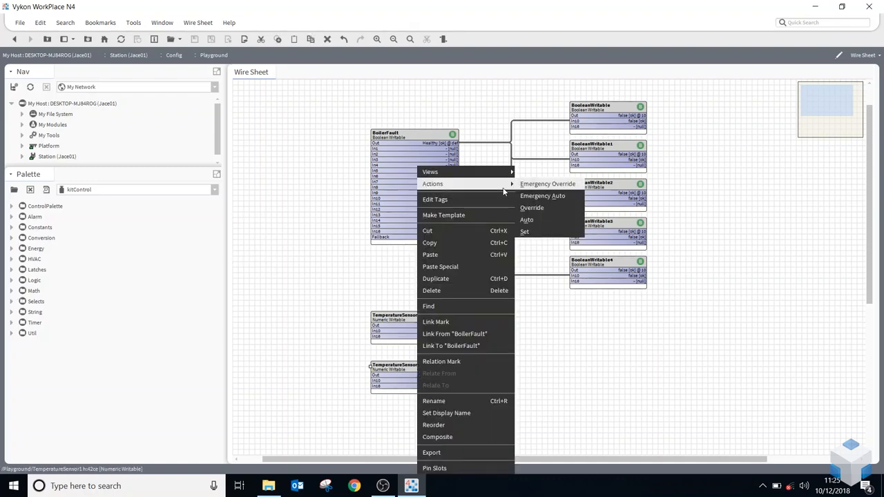
click(522, 233)
text(25)
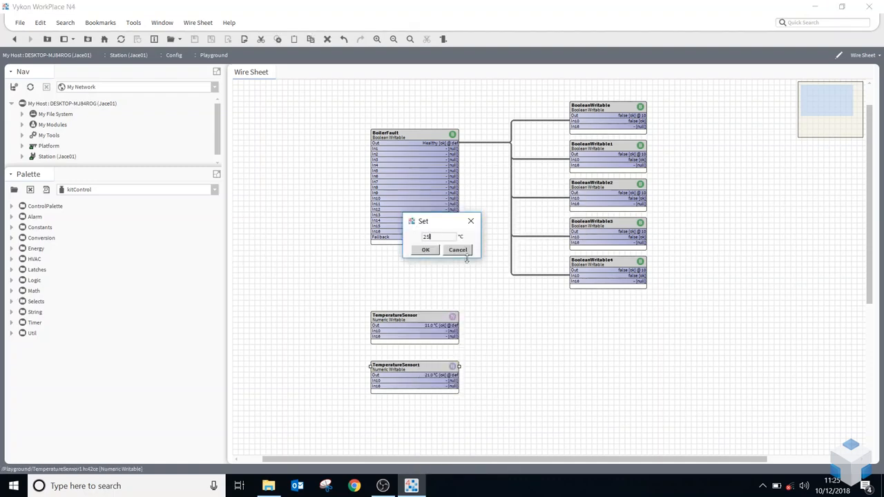
click(425, 250)
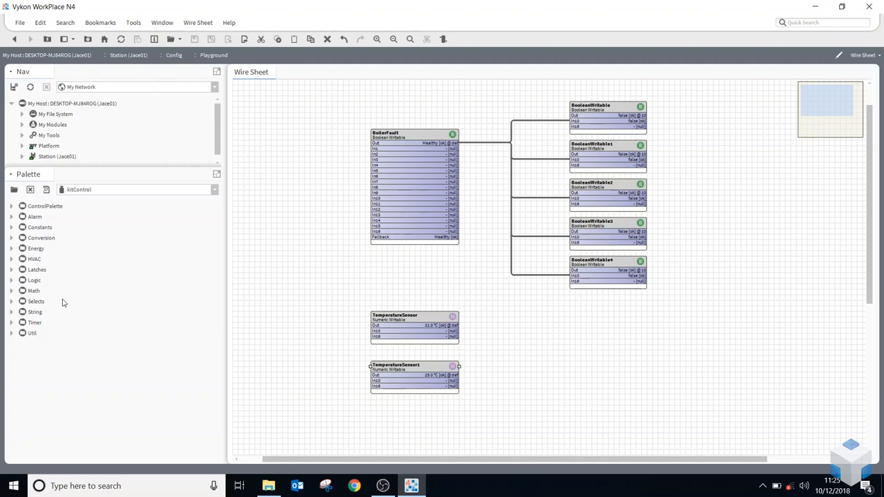
Add an Average block from kitControl's Math folder beside the temperature sensors and view the palette component's properties.
click(11, 291)
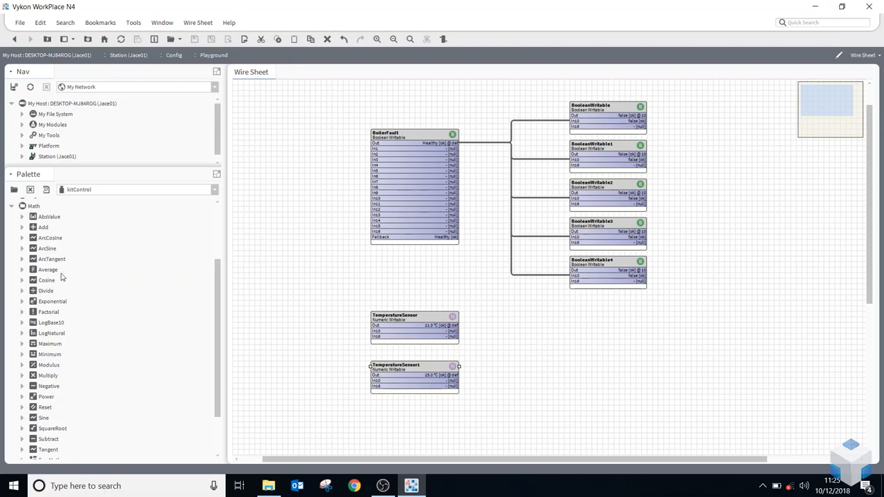
drag(41, 273, 556, 323)
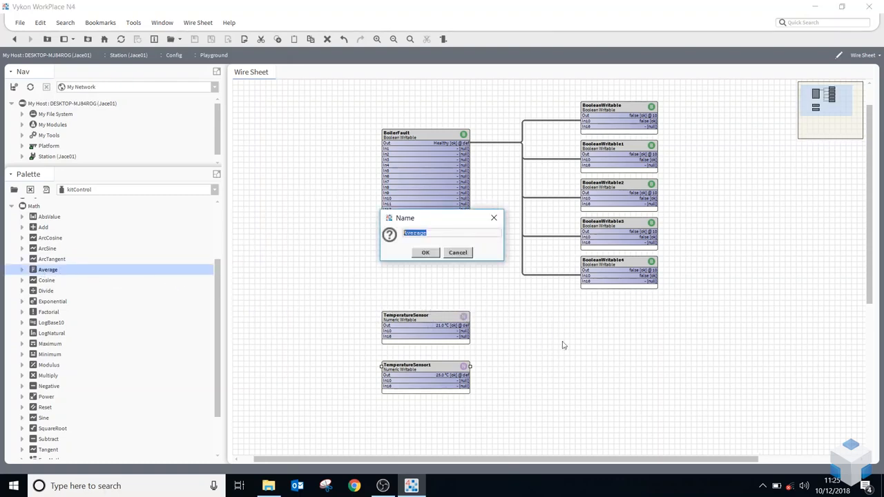
click(426, 253)
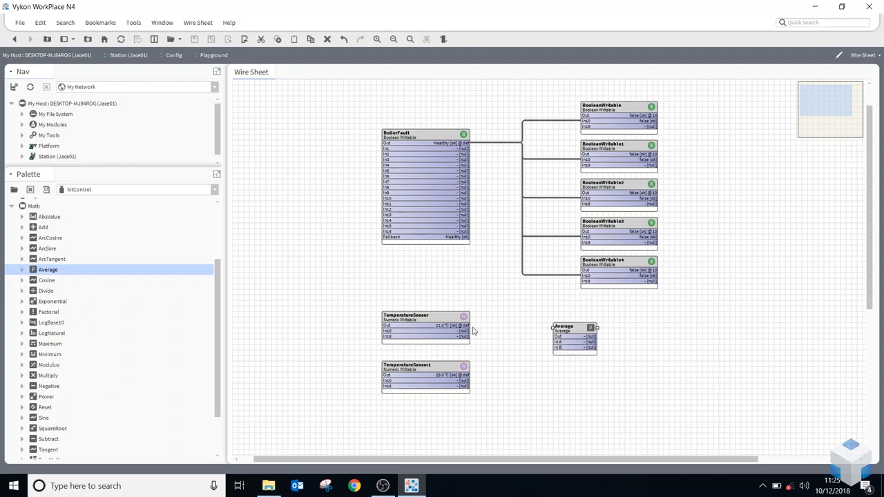
double_click(48, 270)
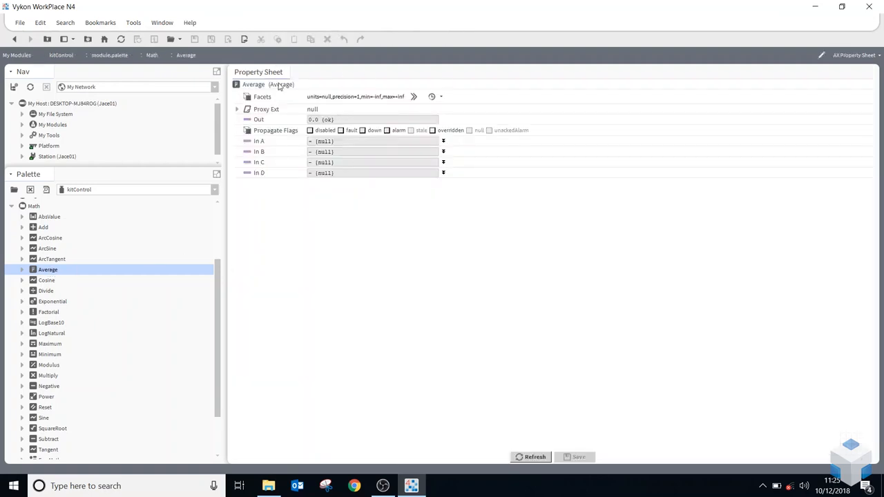
click(15, 40)
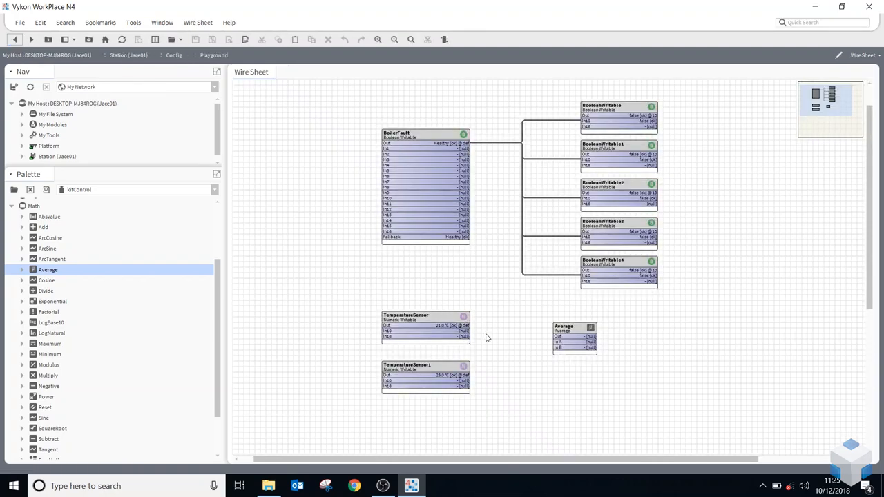
Link TemperatureSensor's Out to Average's In A, and TemperatureSensor1's Out to In B.
drag(466, 325, 553, 342)
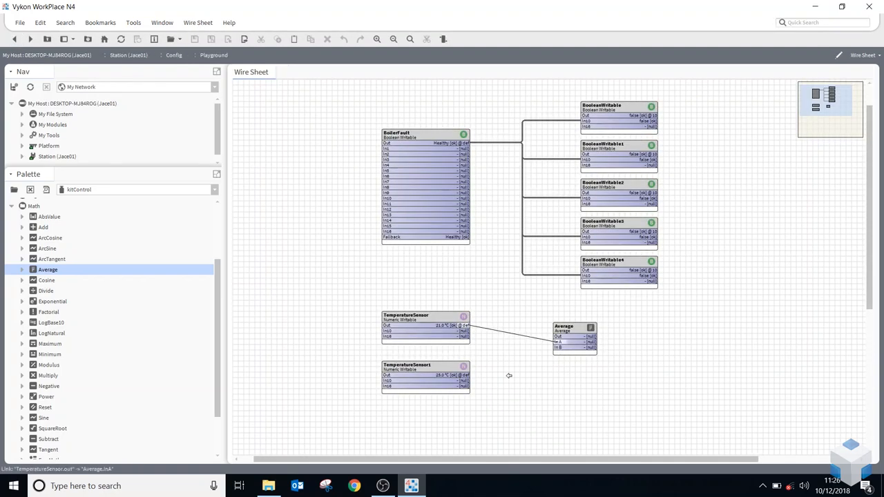
drag(470, 375, 555, 348)
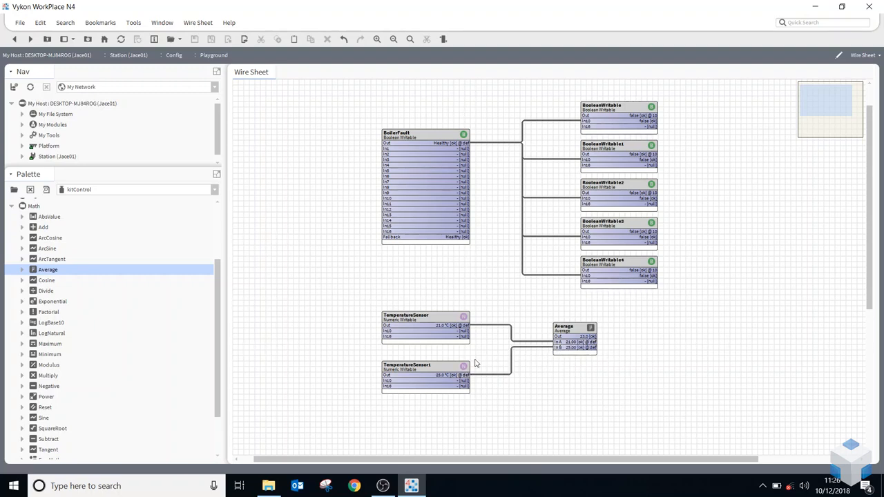
Set the Average block's facets to the recent °C units entry with precision 1, save, and return to the Playground wire sheet.
double_click(569, 338)
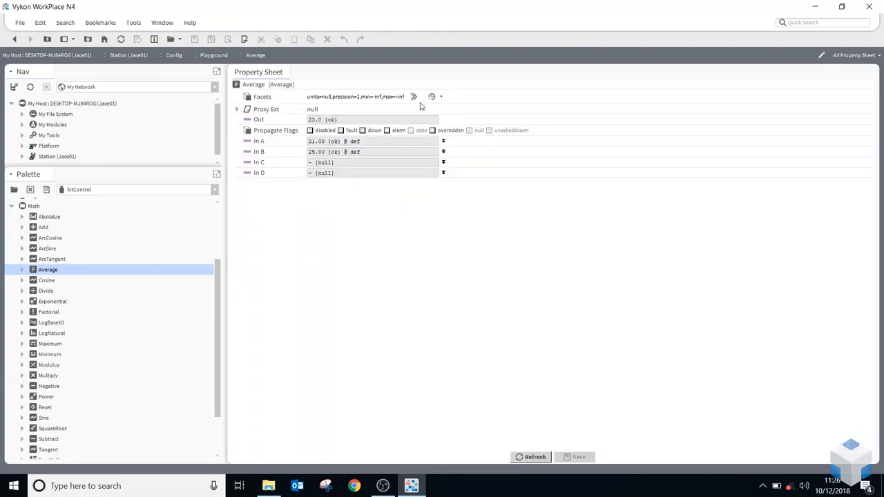
click(440, 98)
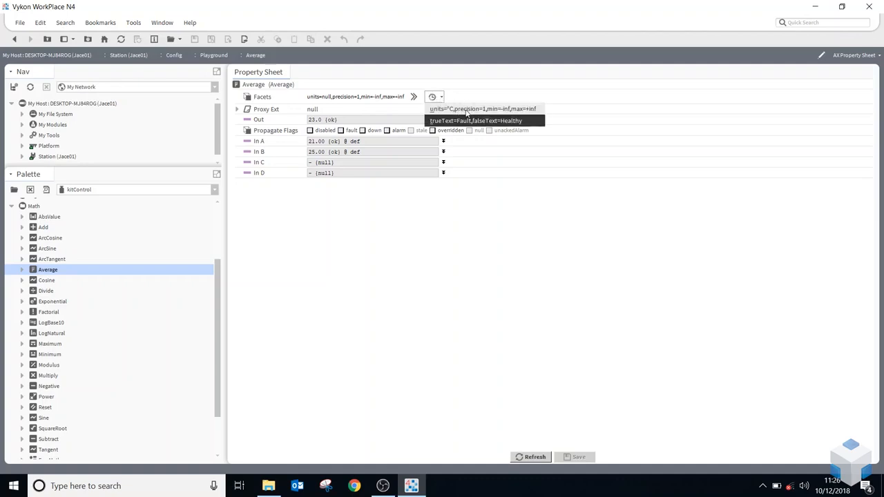
click(467, 110)
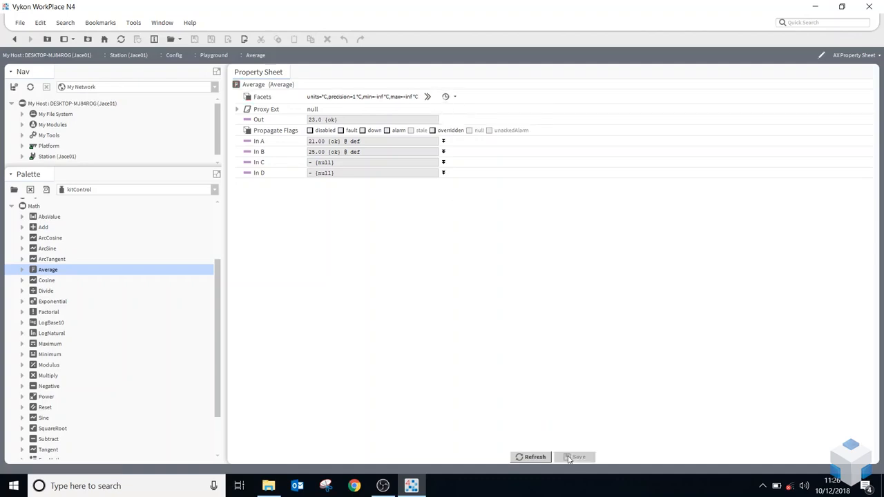
click(14, 39)
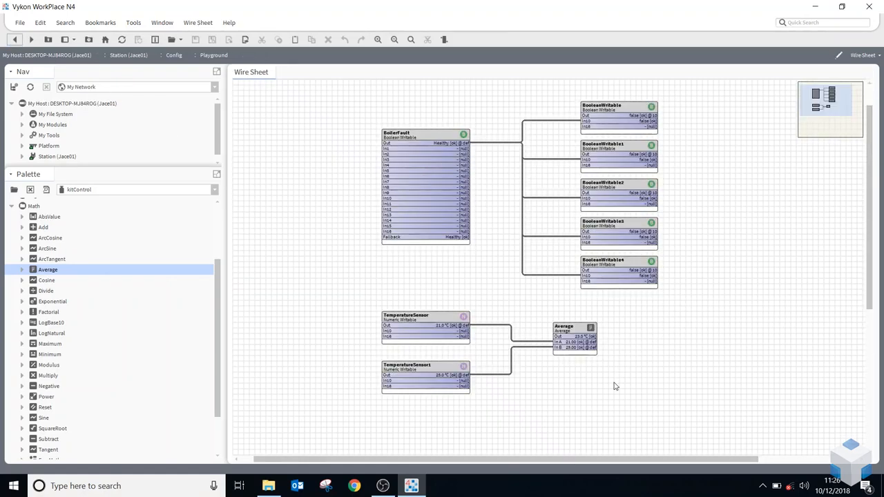
scroll(627, 407, up, 1)
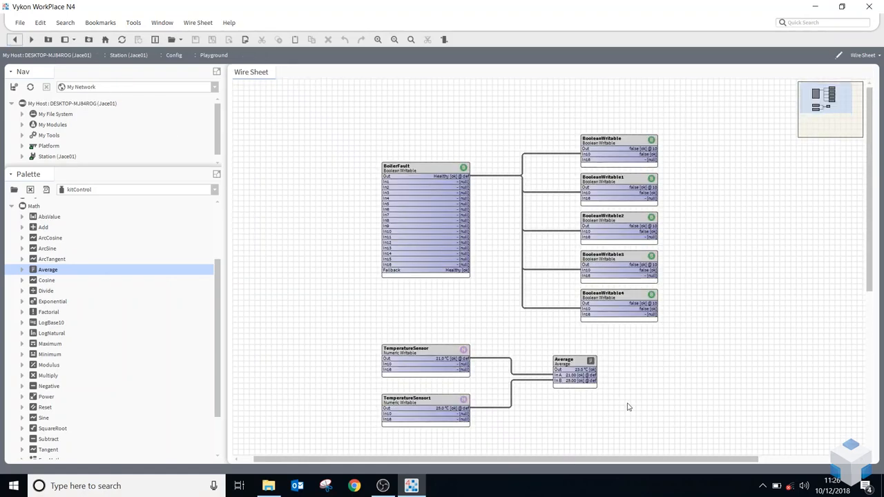
scroll(627, 407, down, 1)
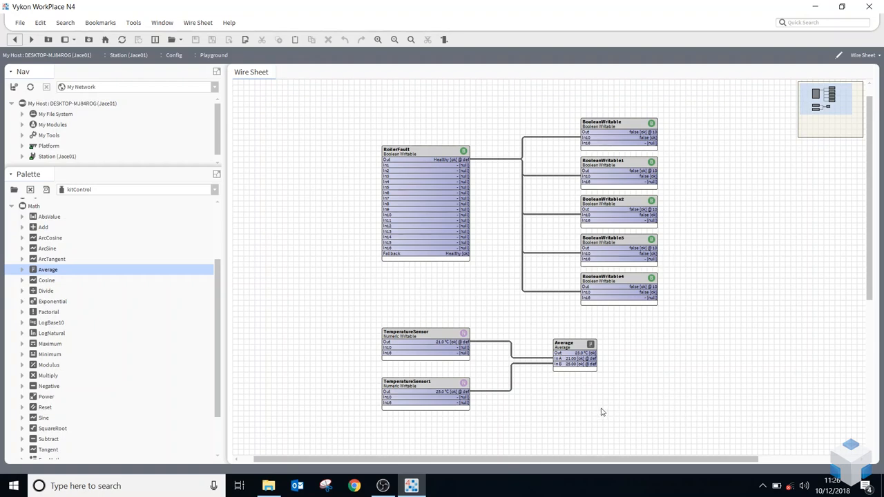